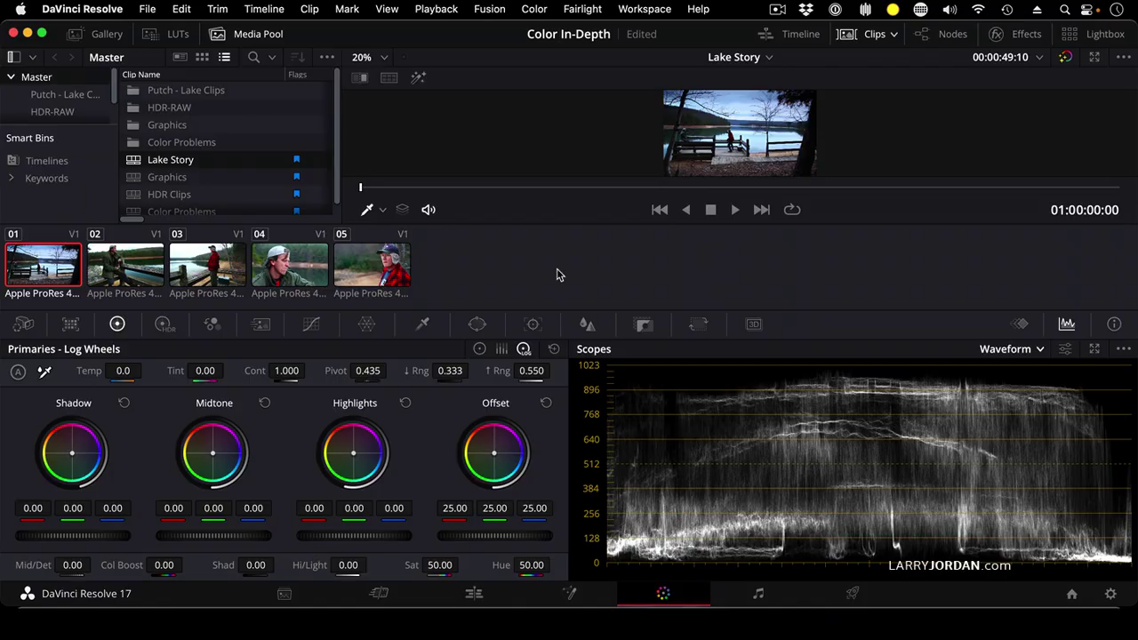
Select clip 01 and switch the primaries from Log Wheels to standard Color Wheels
{"action": "left_click", "coordinate": [50, 277]}
{"action": "left_click", "coordinate": [479, 348]}
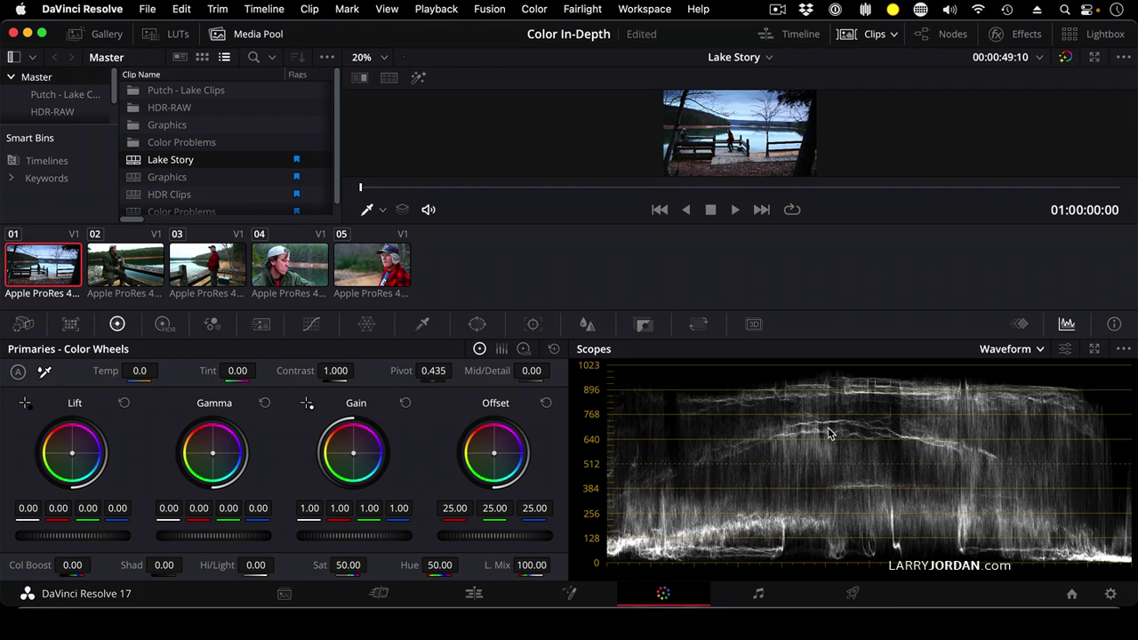
Select clip 02, hide the clip strip, try Gain, Gamma and Lift tints, then reset all wheels
{"action": "left_click", "coordinate": [137, 270]}
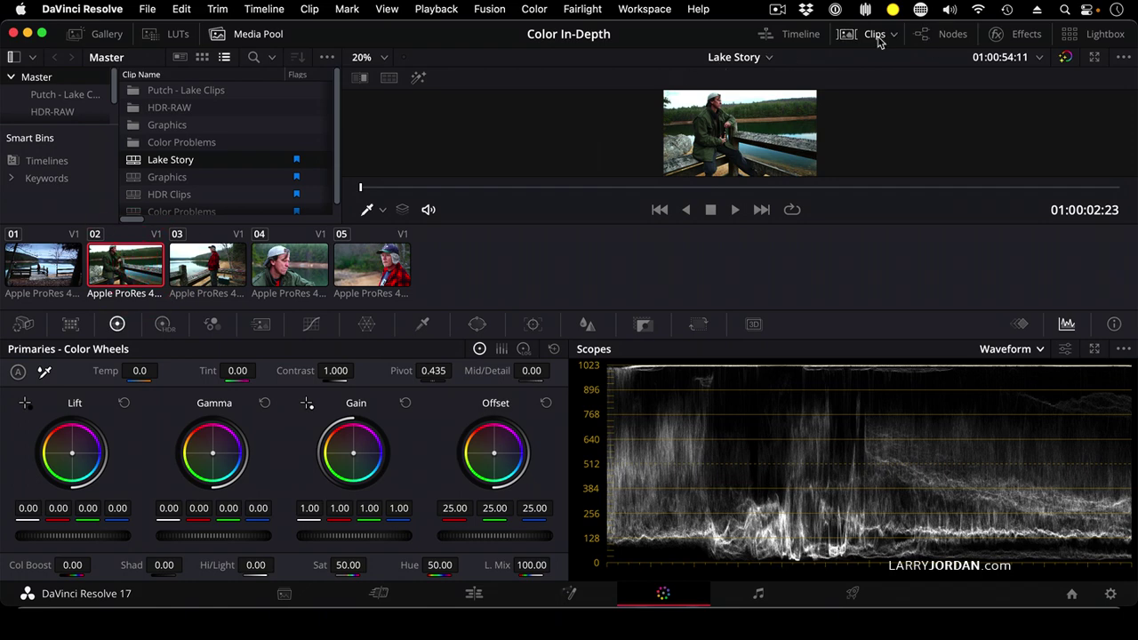
{"action": "left_click", "coordinate": [875, 38]}
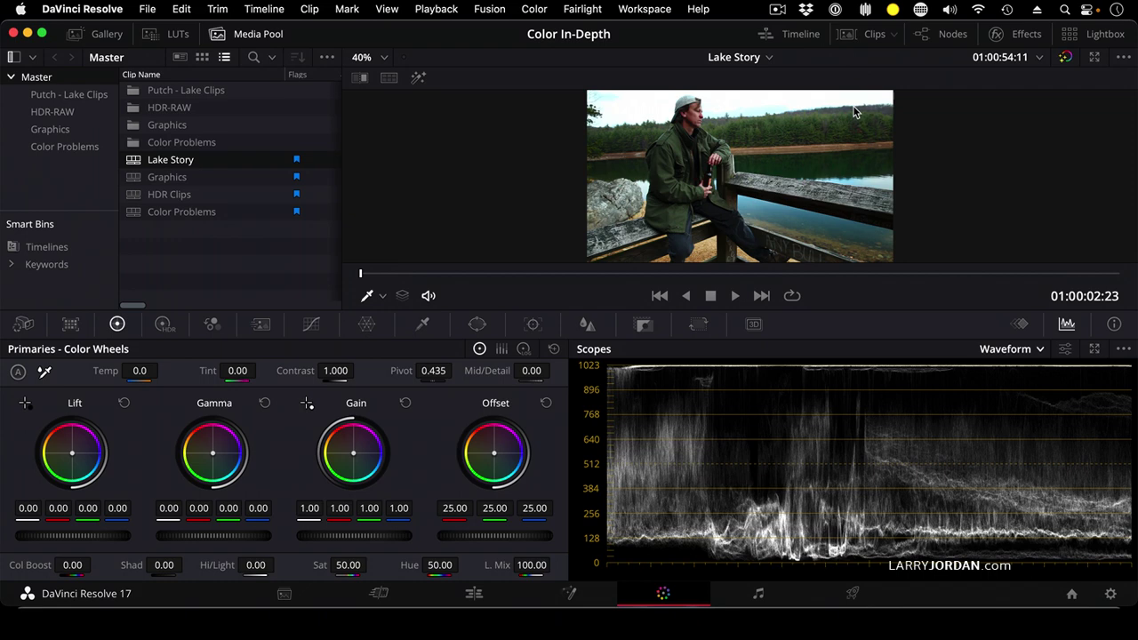
{"action": "left_click_drag", "start_coordinate": [351, 454], "coordinate": [360, 450]}
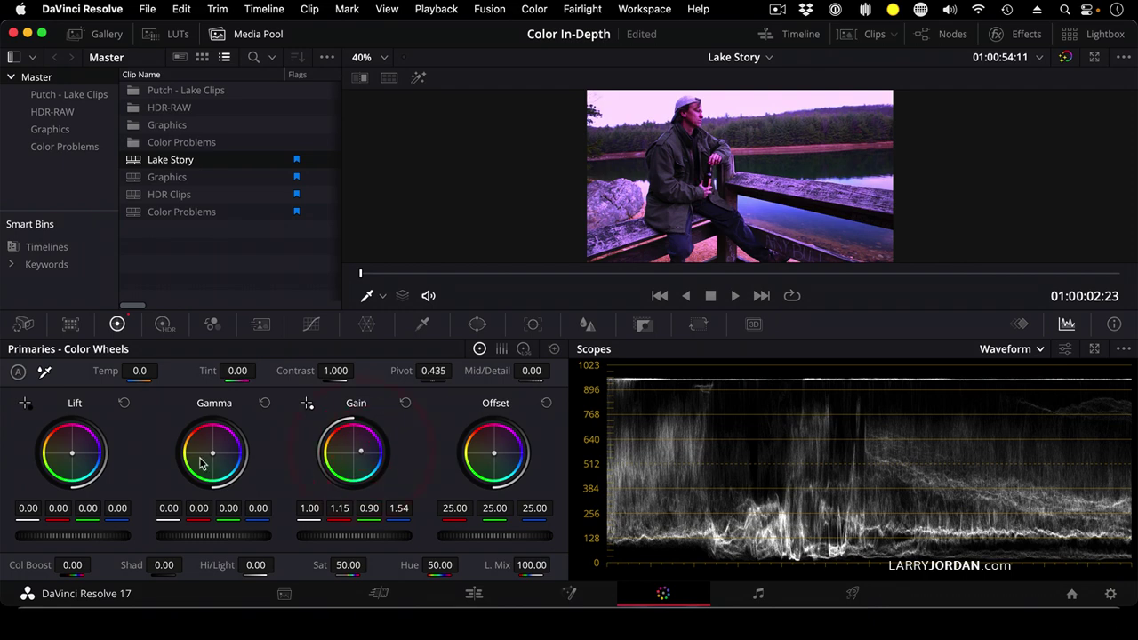
{"action": "left_click_drag", "start_coordinate": [211, 454], "coordinate": [212, 449]}
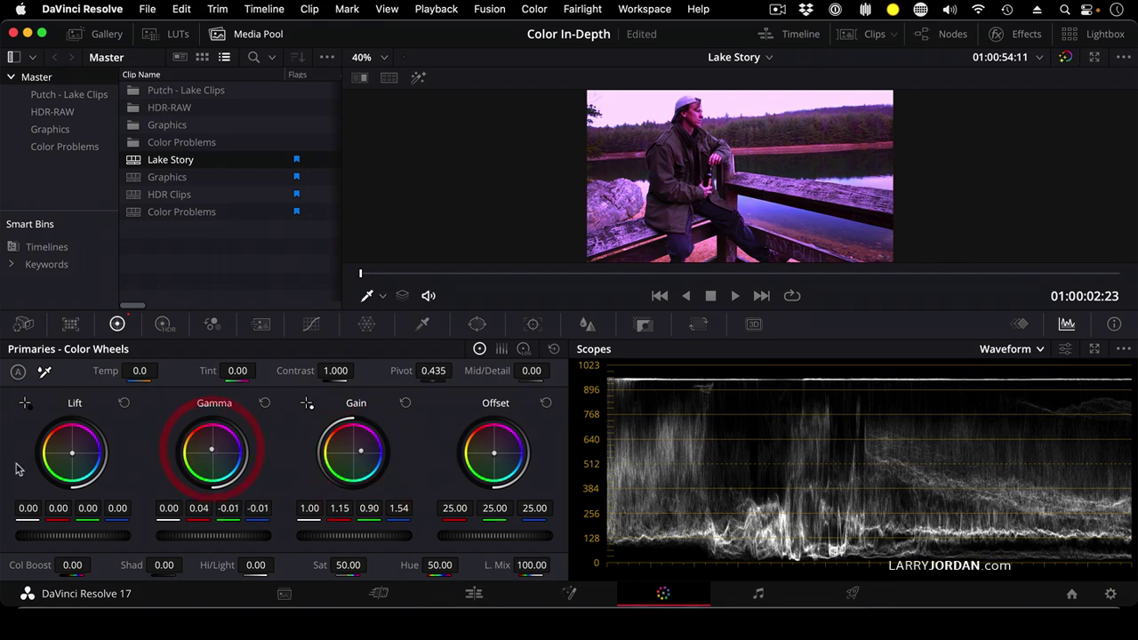
{"action": "left_click_drag", "start_coordinate": [69, 457], "coordinate": [80, 457]}
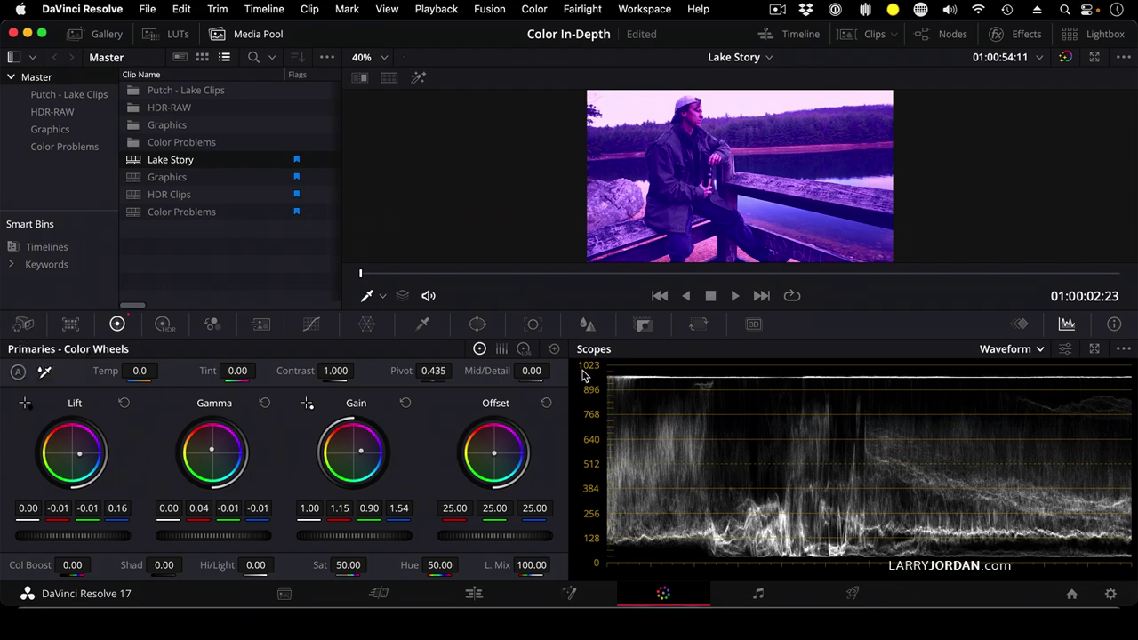
{"action": "left_click", "coordinate": [553, 349]}
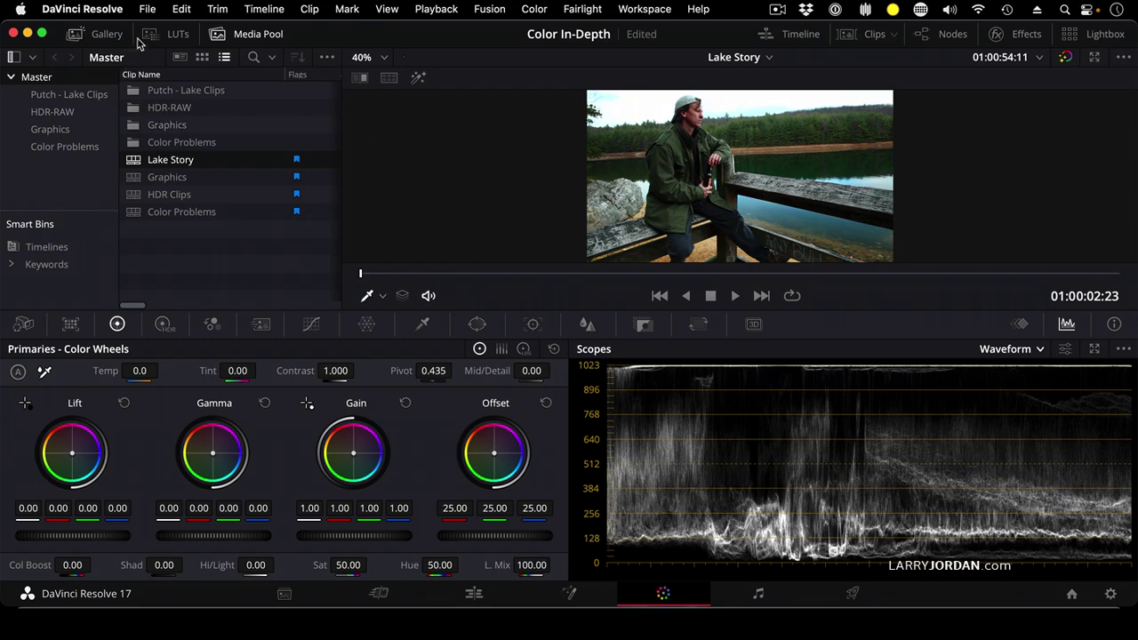
Swap the media pool for the Gallery, show the clip strip, and select clip 01
{"action": "left_click", "coordinate": [215, 35]}
{"action": "left_click", "coordinate": [108, 35]}
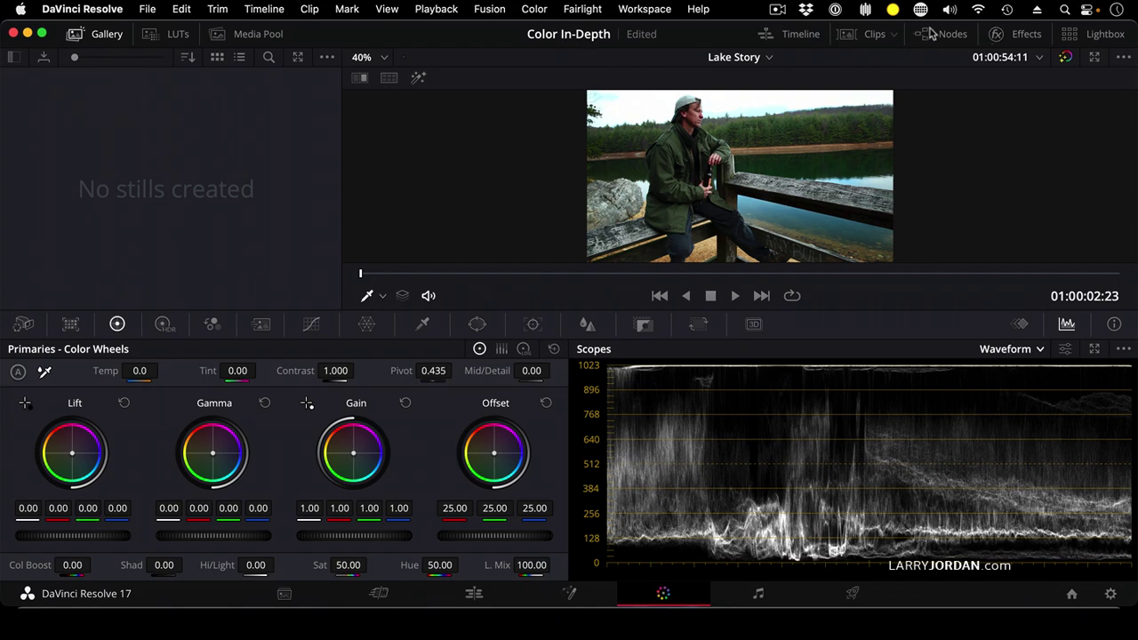
{"action": "left_click", "coordinate": [880, 35]}
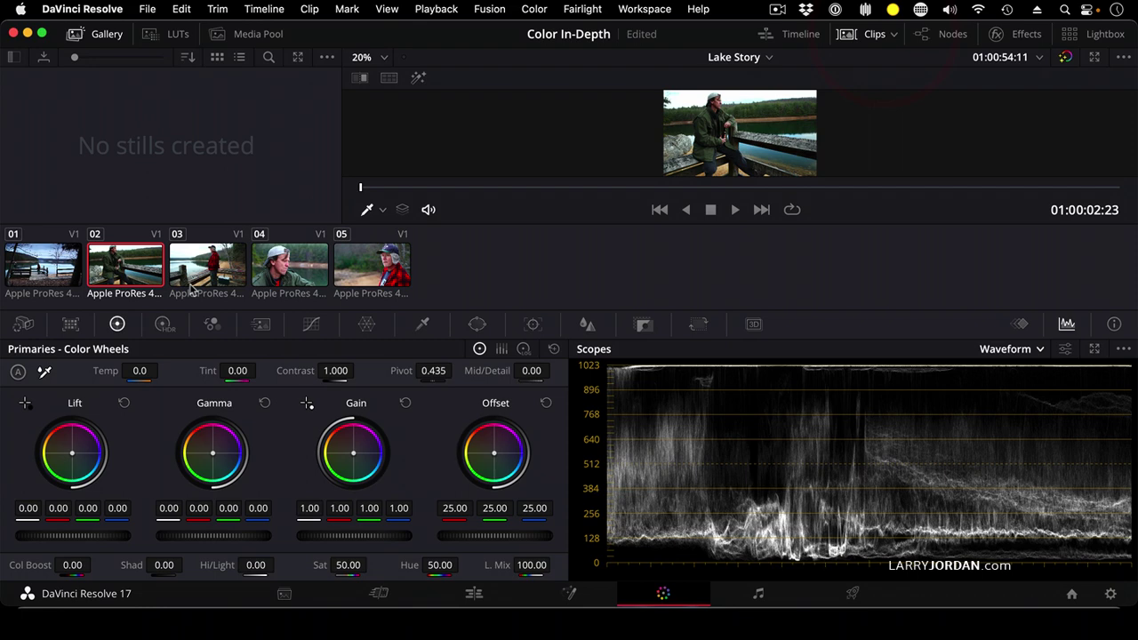
{"action": "left_click", "coordinate": [40, 265]}
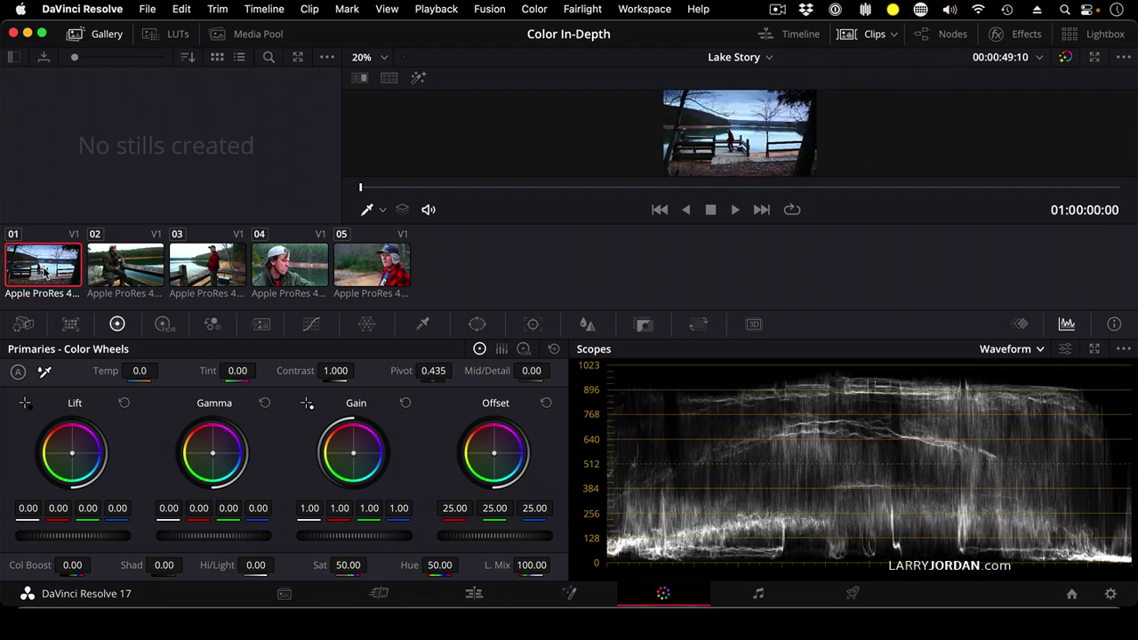
Grab a still of clip 01's frame and label it 'Master Shot'
{"action": "right_click", "coordinate": [744, 125]}
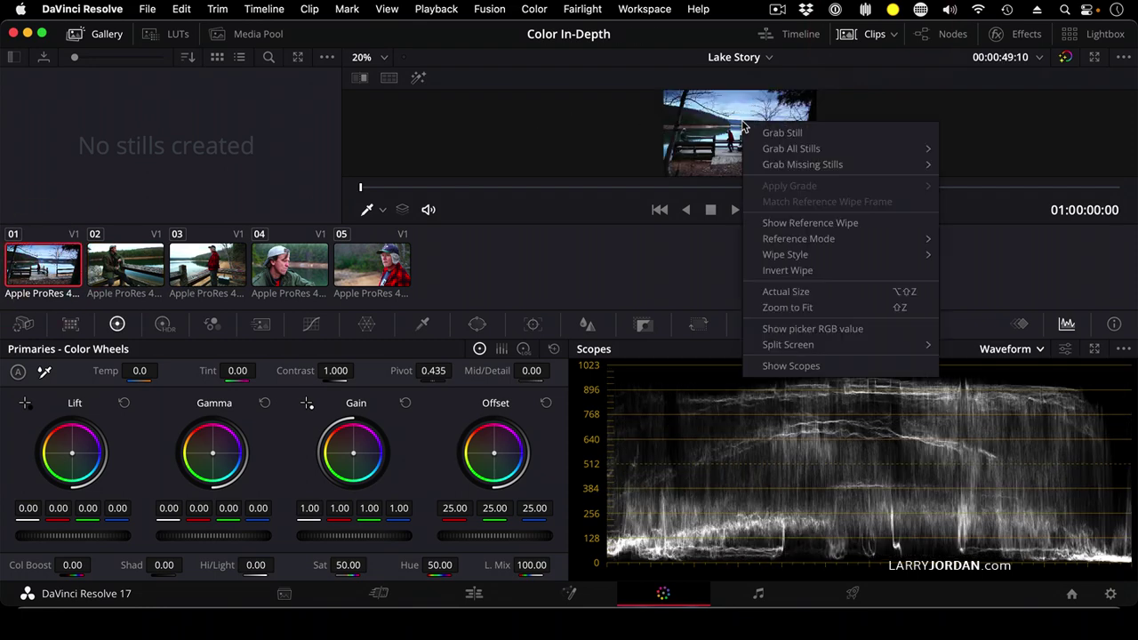
{"action": "left_click", "coordinate": [800, 135]}
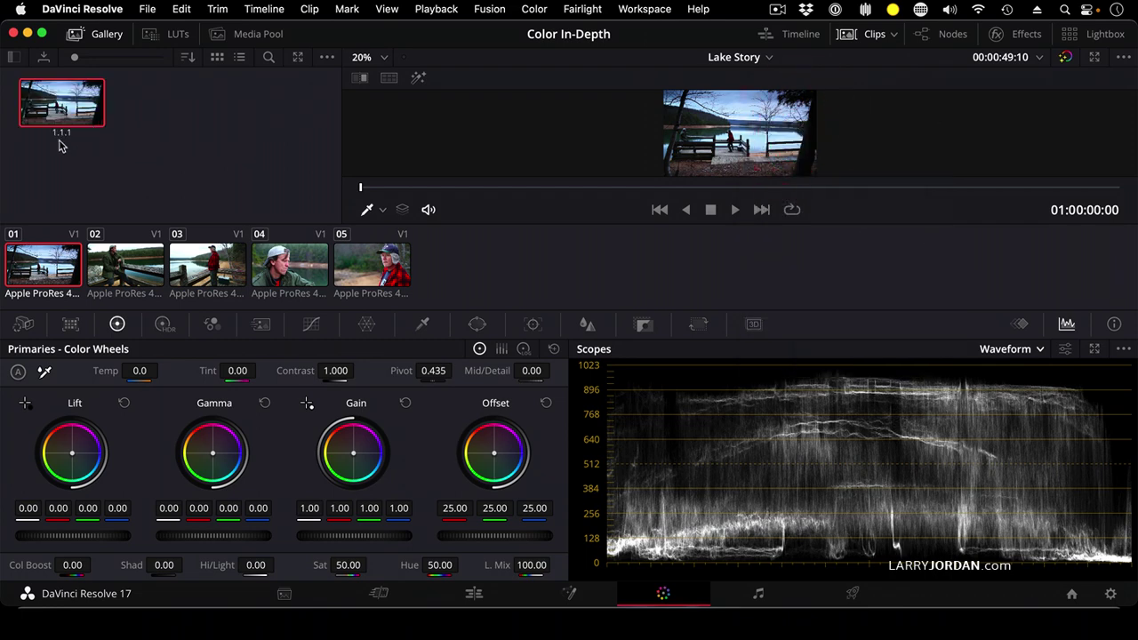
{"action": "left_click", "coordinate": [60, 135]}
{"action": "type", "text": "Master Shot"}
{"action": "key", "text": "Return"}
Select clip 02, hide the clip strip, and turn on the split-screen wipe against the still
{"action": "left_click", "coordinate": [104, 256]}
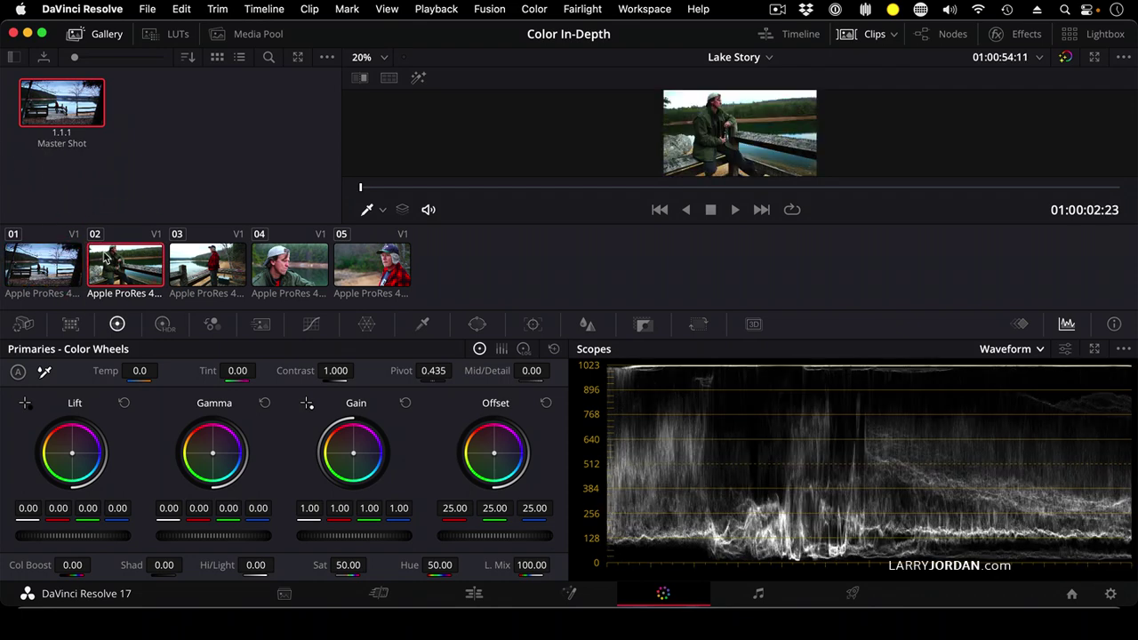
{"action": "left_click", "coordinate": [862, 34]}
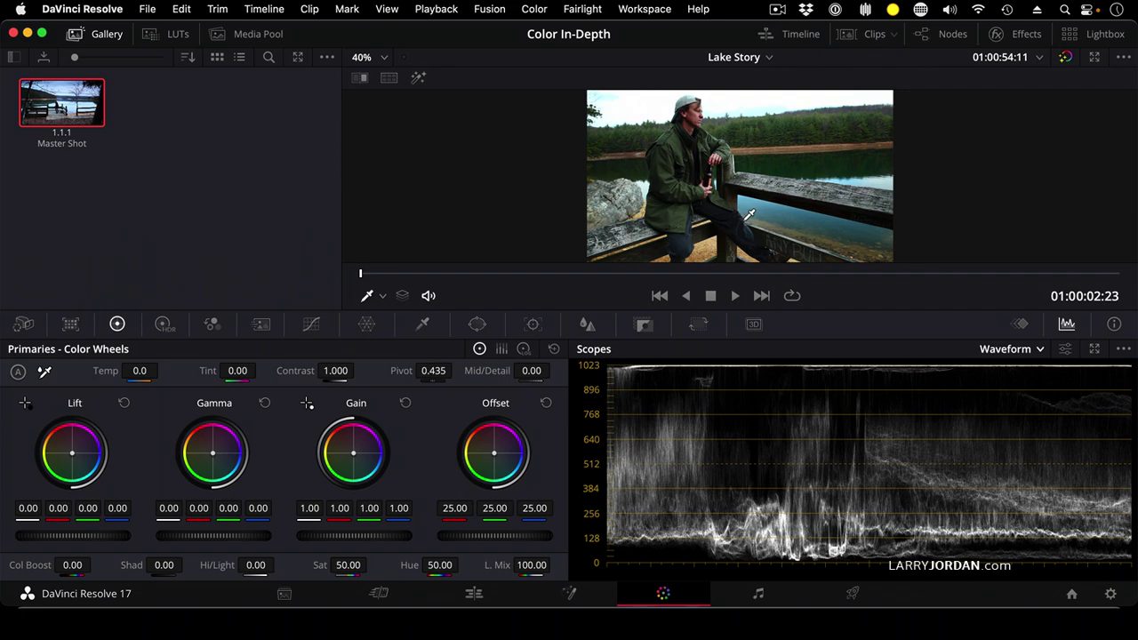
{"action": "left_click", "coordinate": [360, 78]}
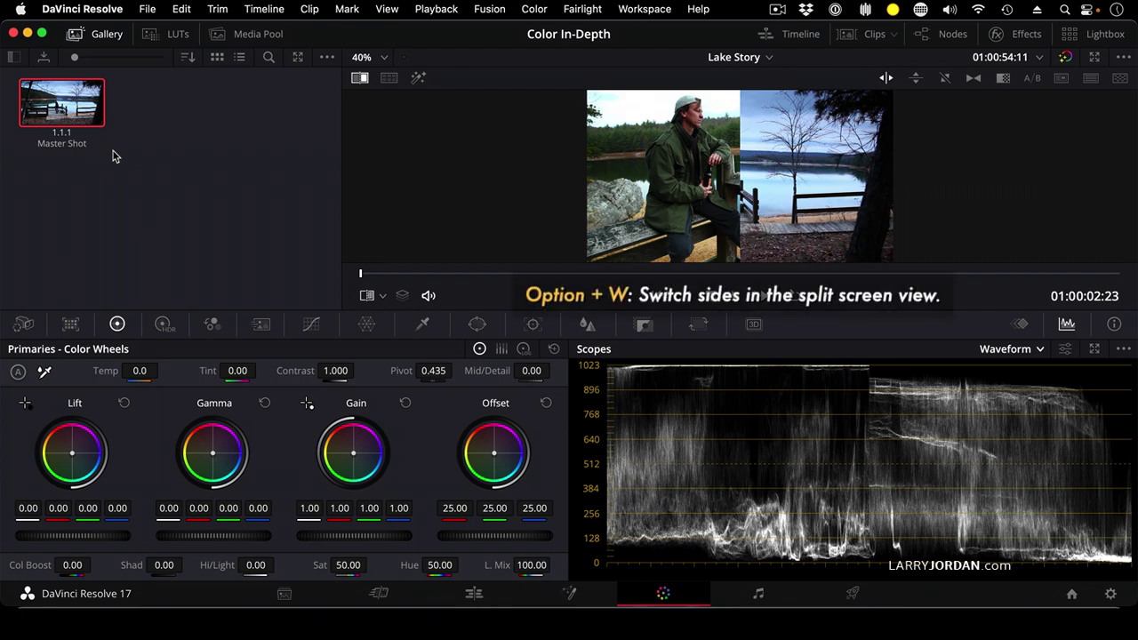
Swap the wipe sides, move the divider left, and toggle the still comparison off and on
{"action": "key", "text": "alt+w"}
{"action": "key", "text": "alt+w"}
{"action": "key", "text": "alt+w"}
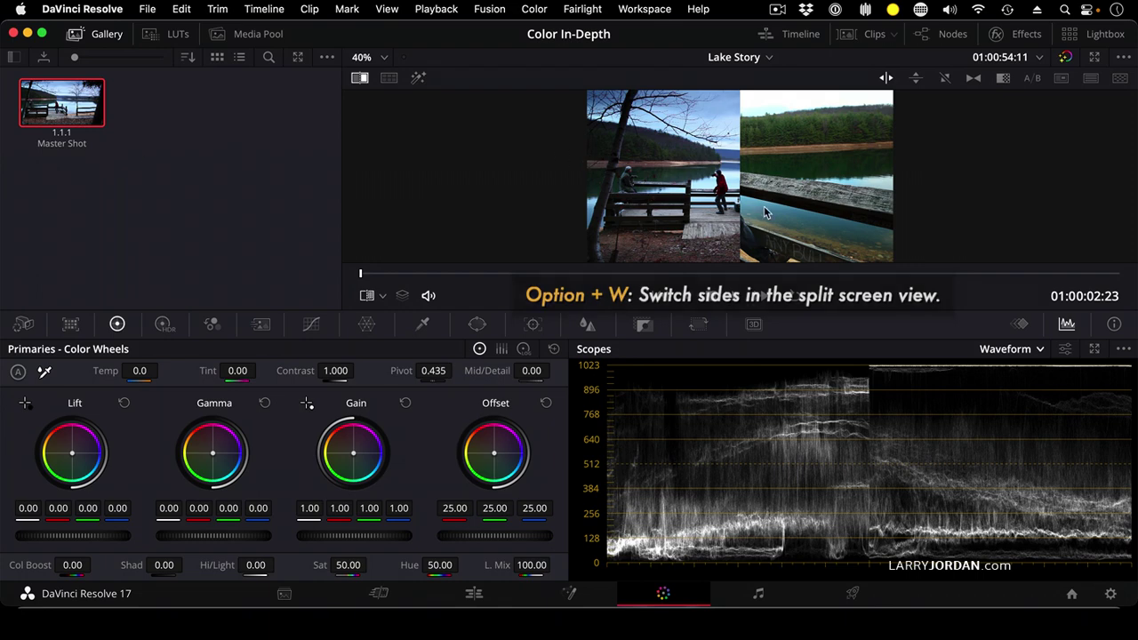
{"action": "left_click_drag", "start_coordinate": [740, 220], "coordinate": [678, 224]}
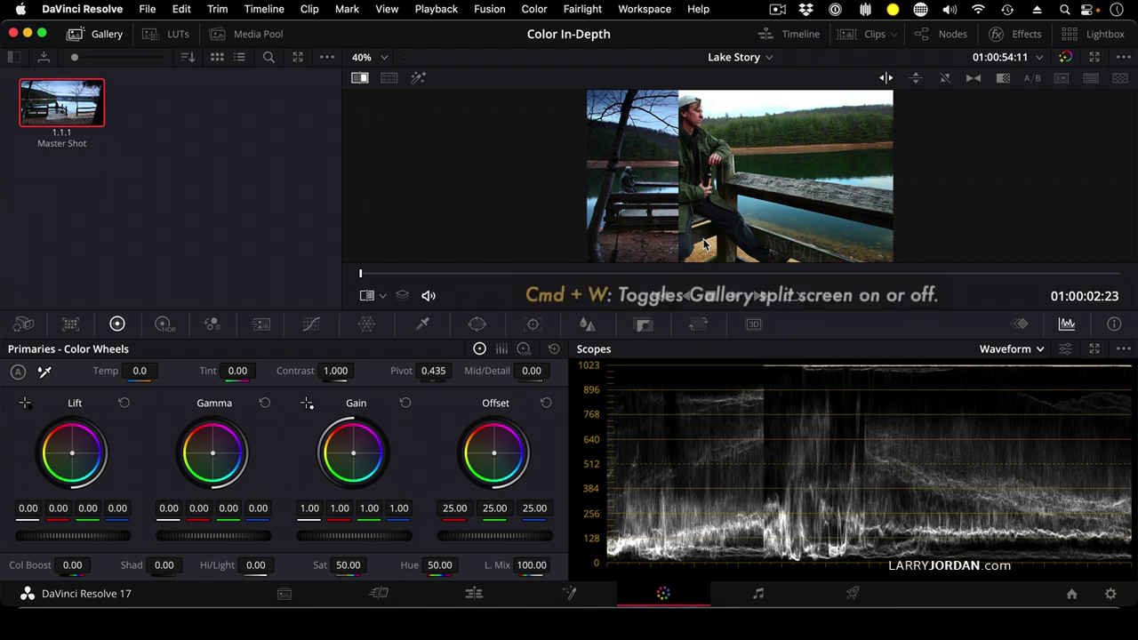
{"action": "key", "text": "super+w"}
{"action": "key", "text": "super+w"}
{"action": "key", "text": "super+w"}
{"action": "key", "text": "super+w"}
{"action": "key", "text": "super+w"}
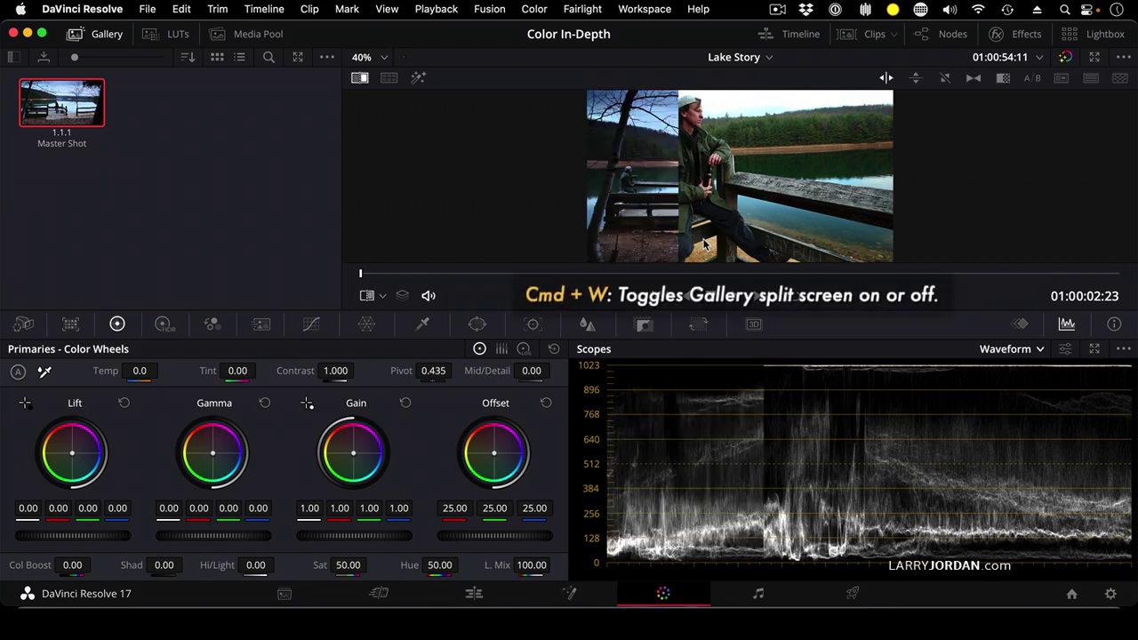
{"action": "key", "text": "super+w"}
{"action": "key", "text": "super+w"}
{"action": "key", "text": "super+w"}
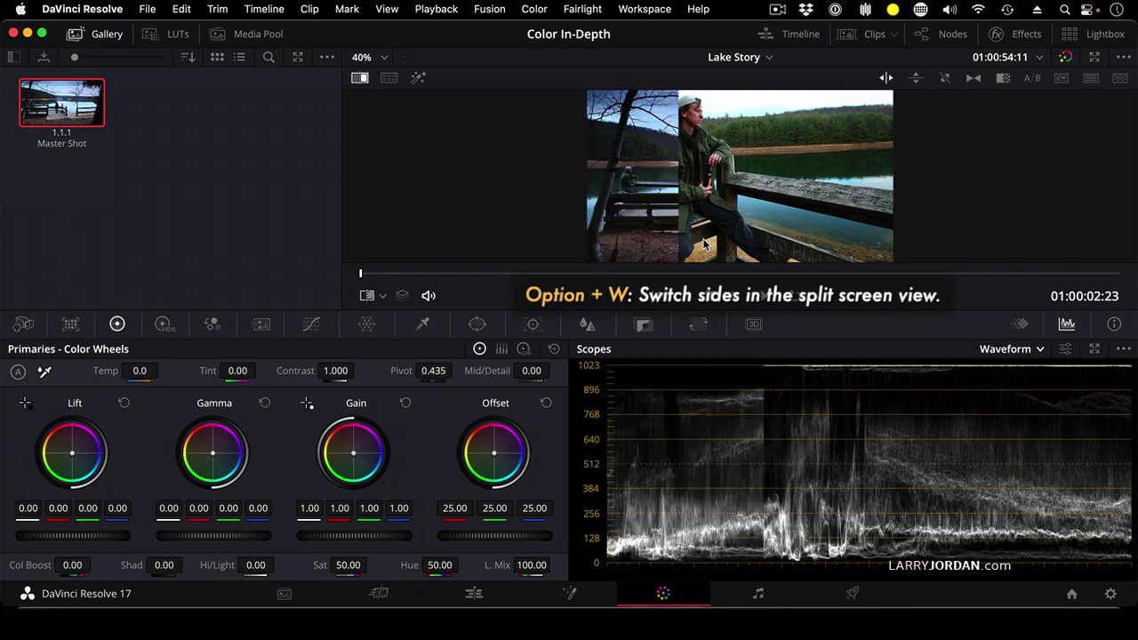
{"action": "key", "text": "alt+w"}
{"action": "key", "text": "alt+w"}
{"action": "key", "text": "alt+w"}
{"action": "key", "text": "alt+w"}
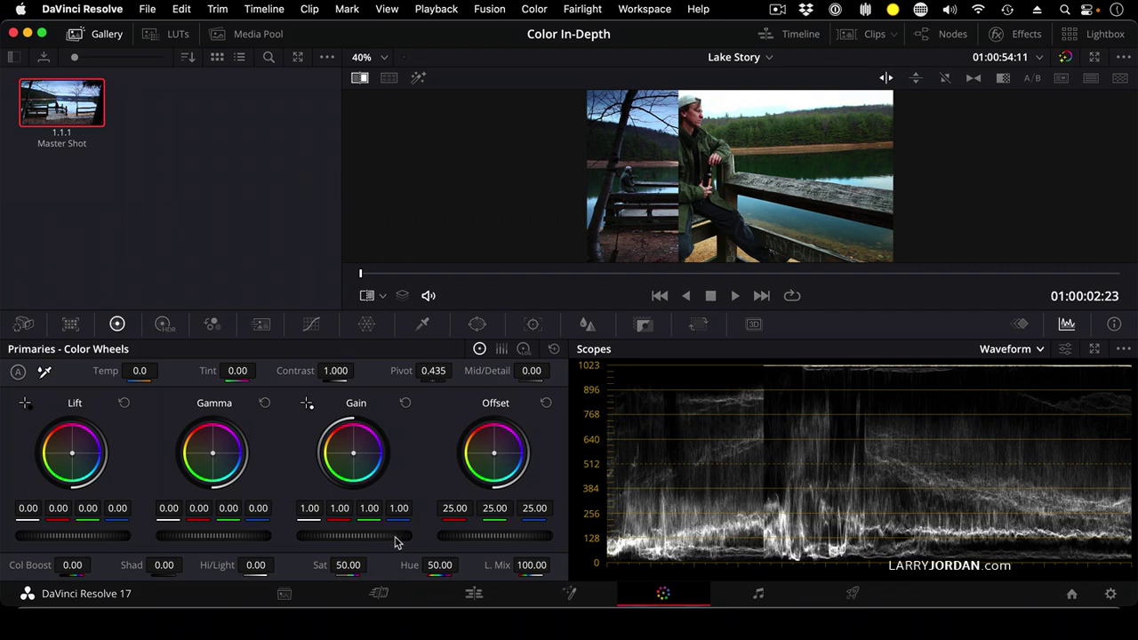
Lower clip 02's master Gain to 0.89 and raise master Lift to 0.01 on all channels
{"action": "left_click_drag", "start_coordinate": [394, 537], "coordinate": [328, 538]}
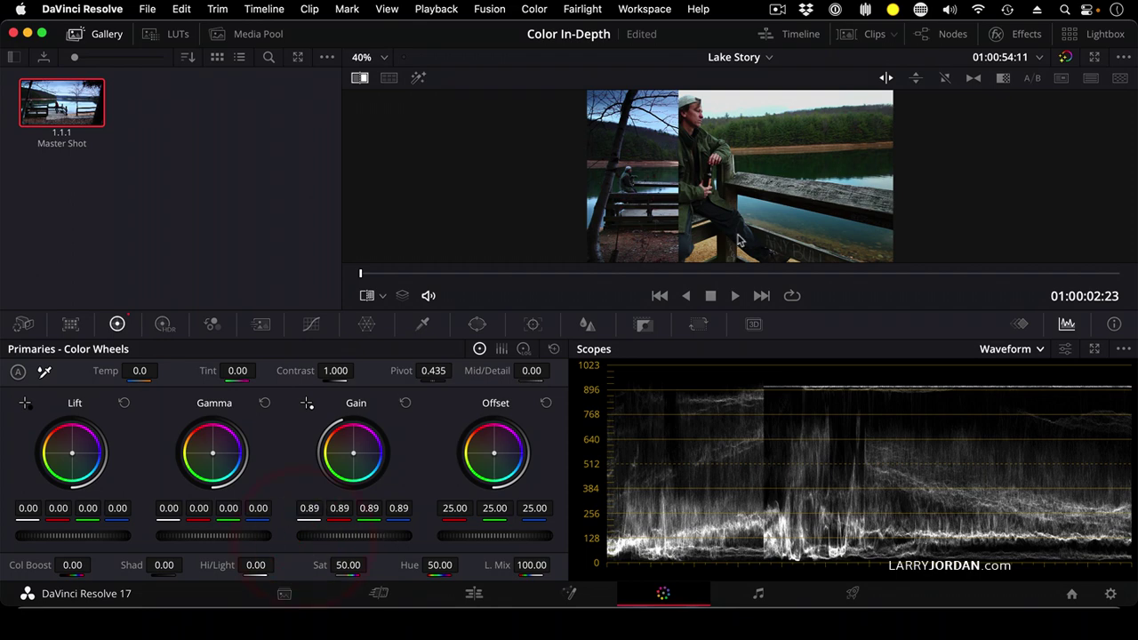
{"action": "left_click", "coordinate": [873, 33]}
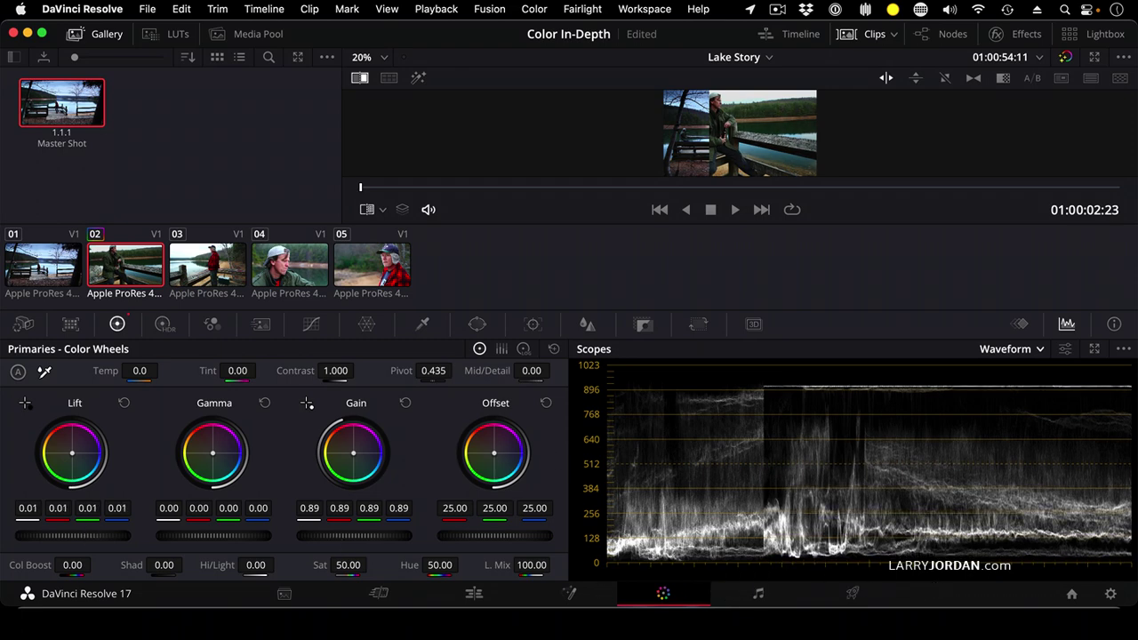
{"action": "left_click_drag", "start_coordinate": [41, 535], "coordinate": [92, 524]}
Switch the scope to RGB Parade, then set Gain blue 0.99 and Gamma to -0.05/0.02/-0.06
{"action": "left_click", "coordinate": [1029, 354]}
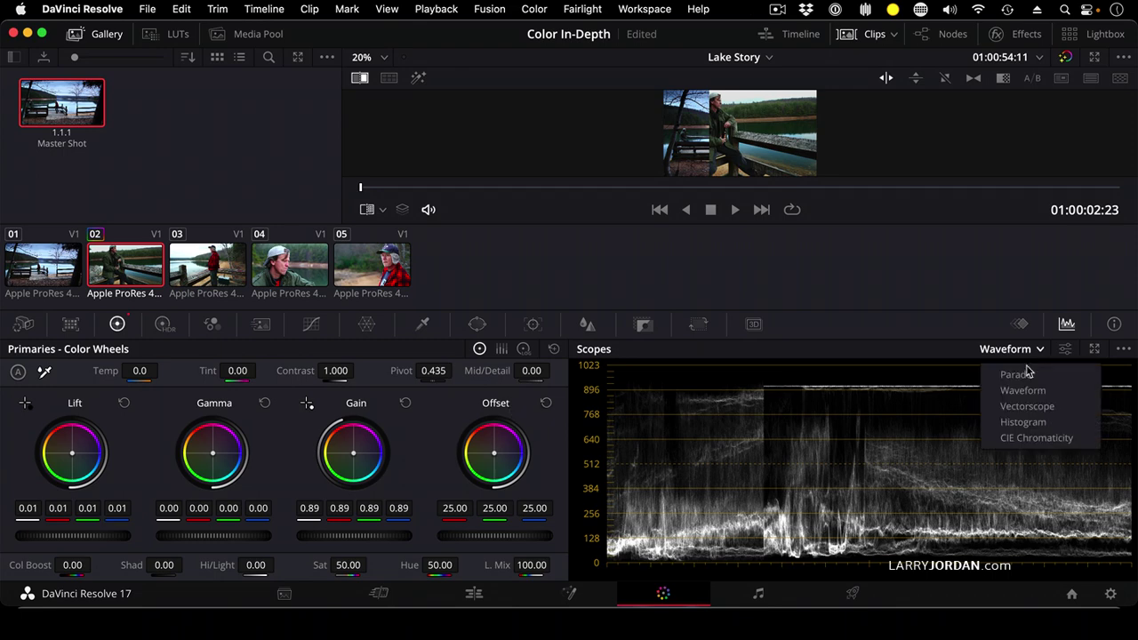
{"action": "left_click", "coordinate": [1027, 375]}
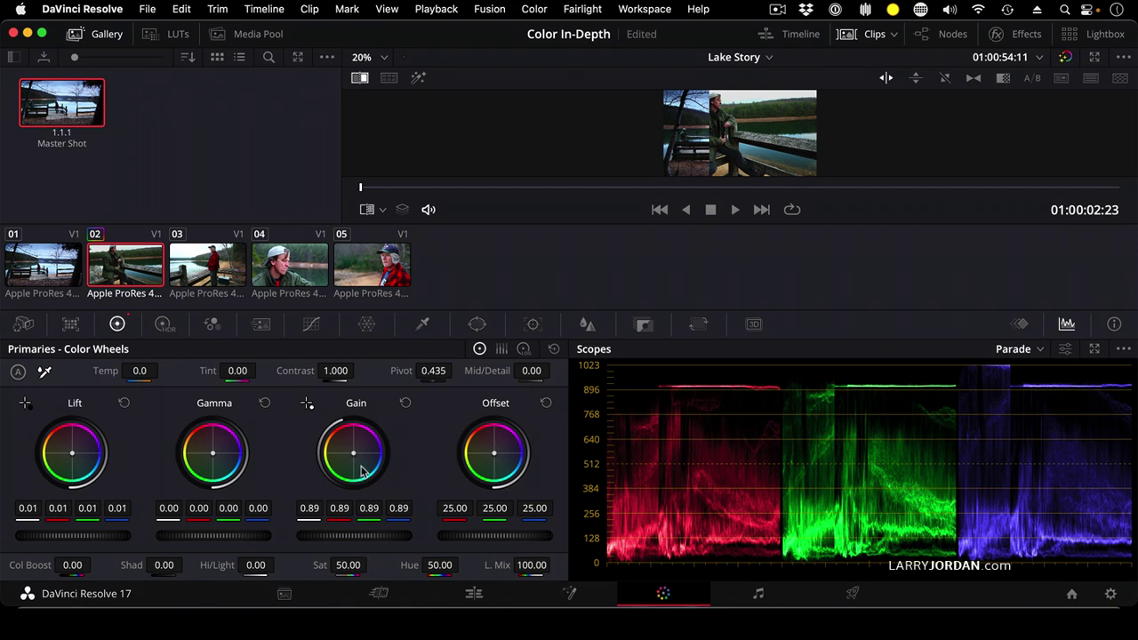
{"action": "left_click_drag", "start_coordinate": [353, 455], "coordinate": [355, 455]}
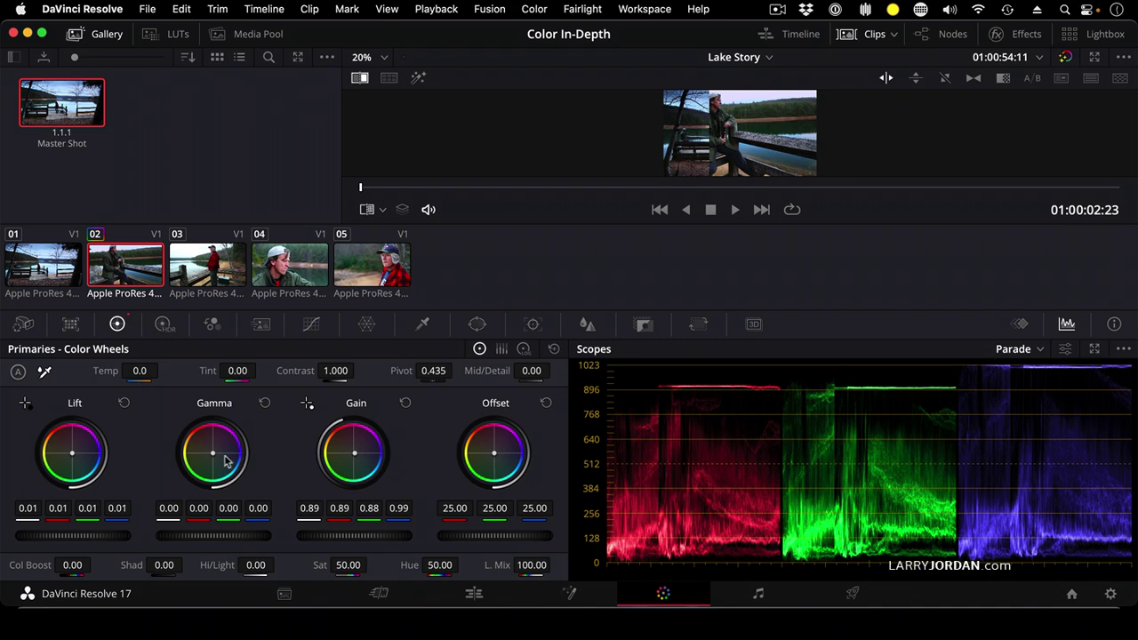
{"action": "left_click_drag", "start_coordinate": [214, 458], "coordinate": [207, 463]}
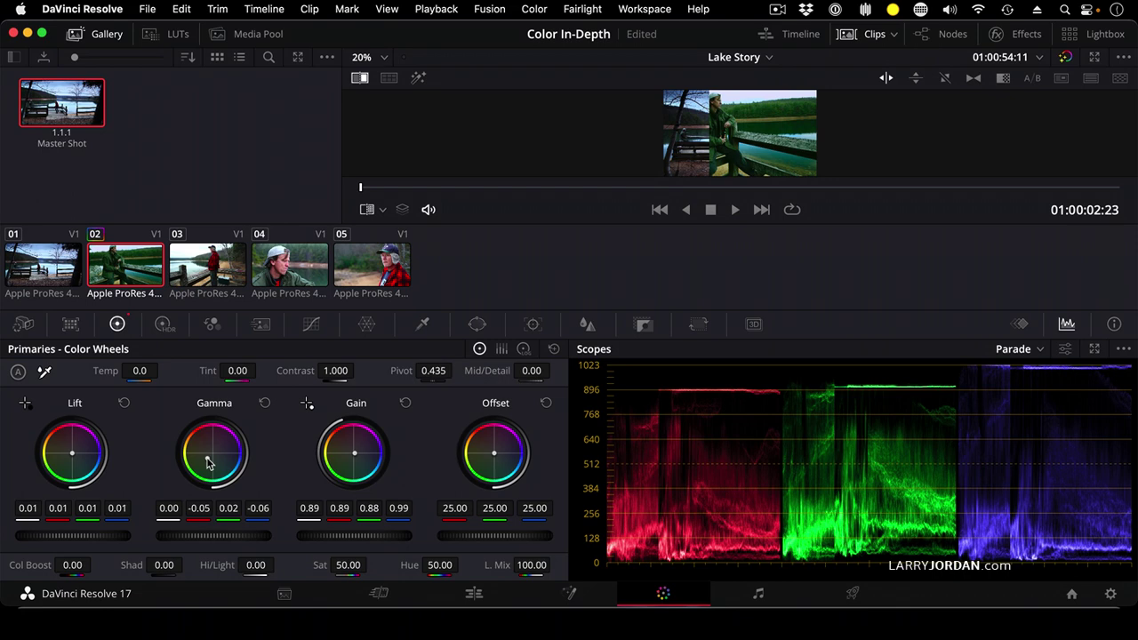
Switch to Color Bars and set Lift blue 0.03, Lift green -0.01 and Gamma green 0.04
{"action": "left_click", "coordinate": [501, 349]}
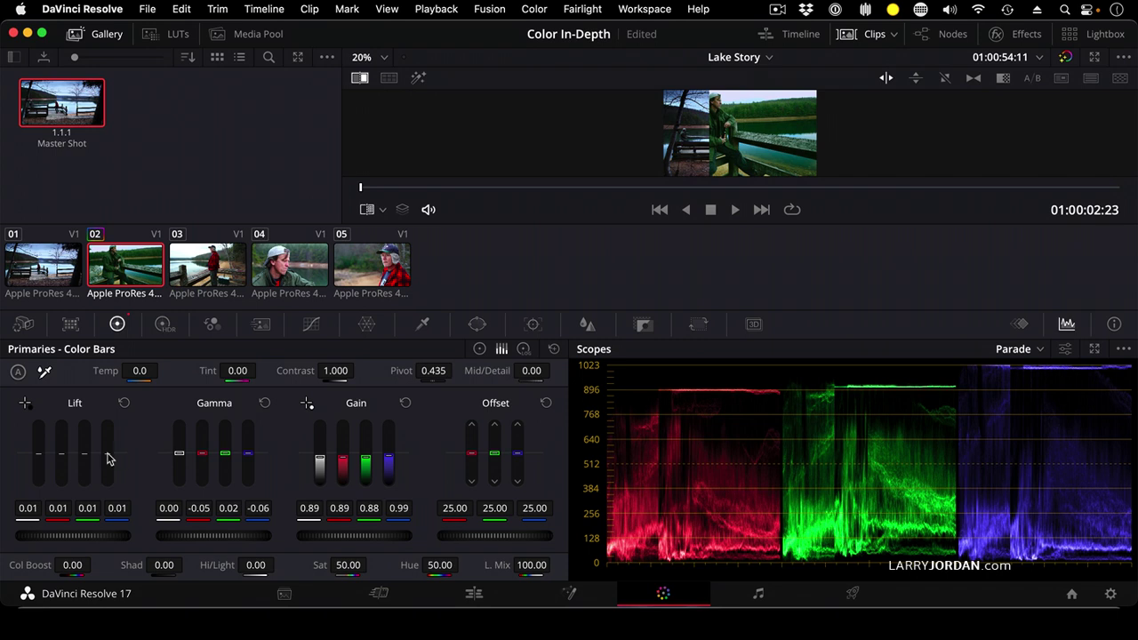
{"action": "left_click_drag", "start_coordinate": [107, 453], "coordinate": [106, 450]}
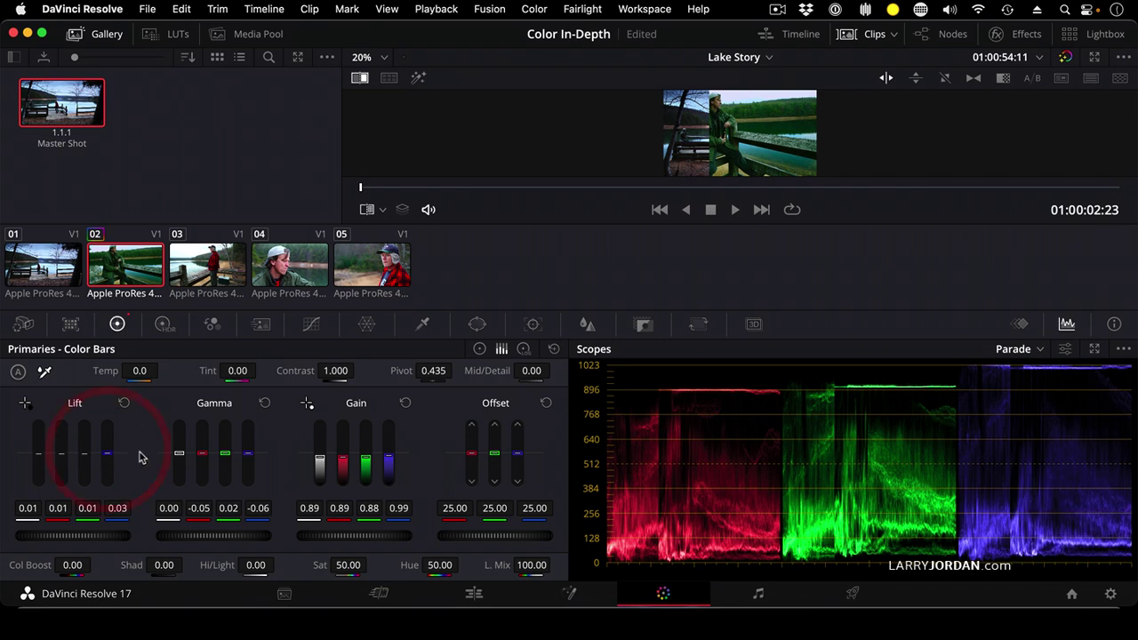
{"action": "left_click_drag", "start_coordinate": [84, 453], "coordinate": [85, 455]}
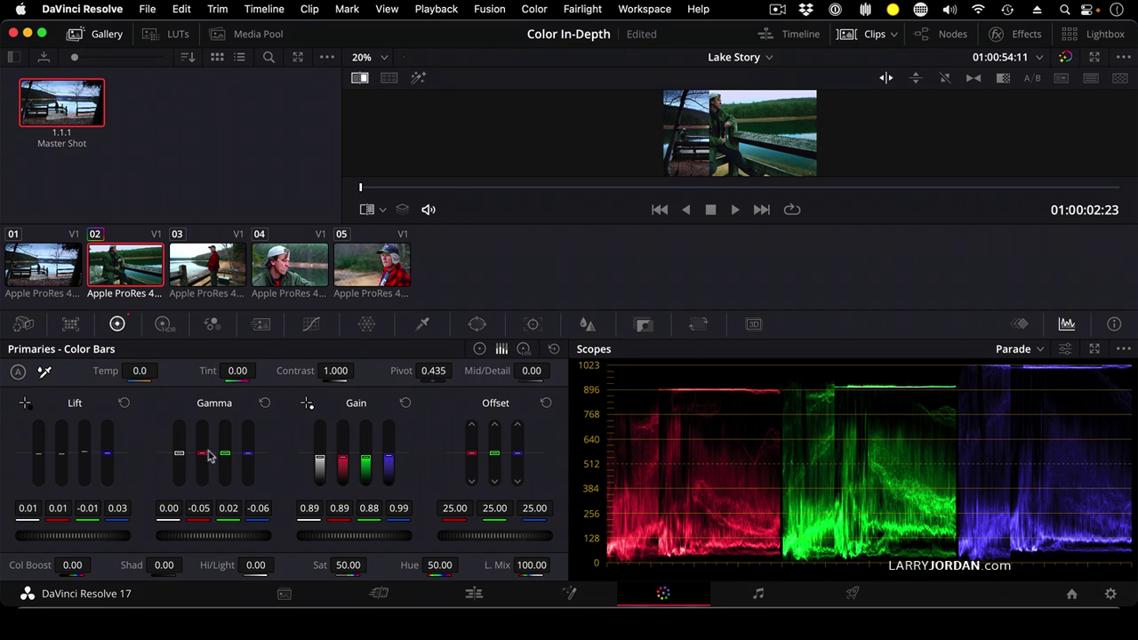
{"action": "left_click_drag", "start_coordinate": [216, 457], "coordinate": [216, 454]}
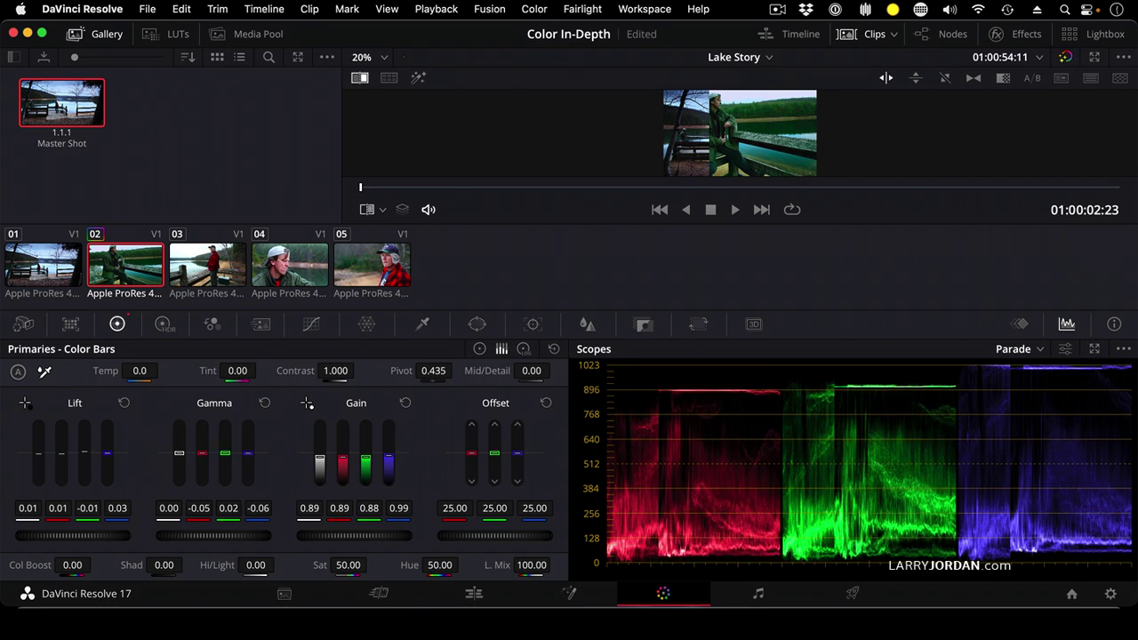
{"action": "left_click_drag", "start_coordinate": [226, 456], "coordinate": [225, 454]}
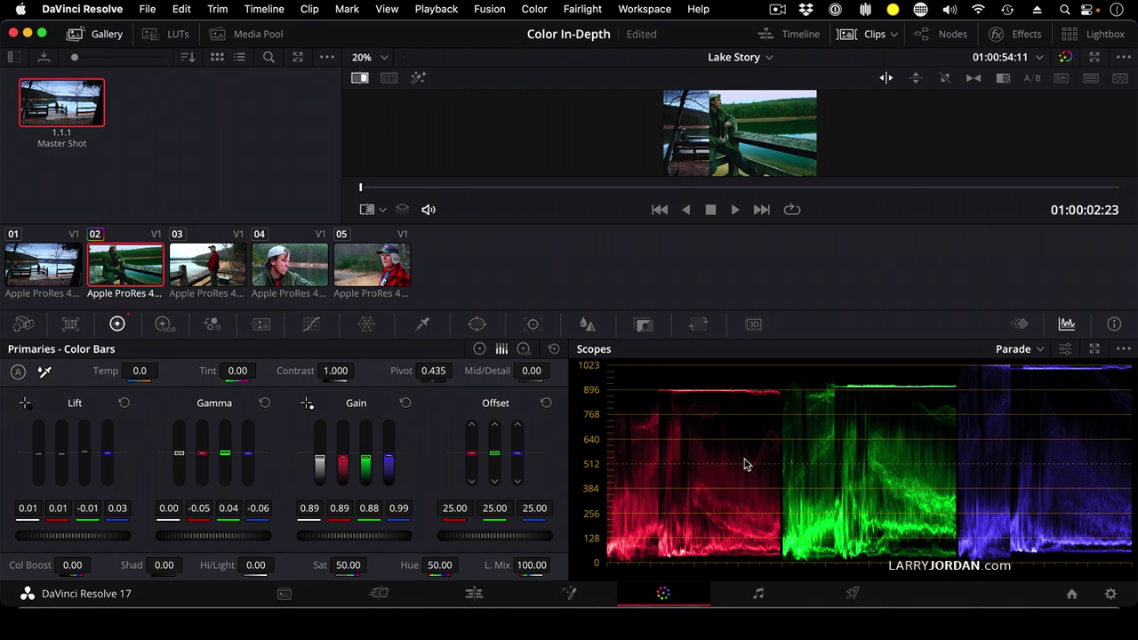
Load the Color Problems timeline, select its lake clip, hide the clip strip and disable the wipe
{"action": "left_click", "coordinate": [258, 34]}
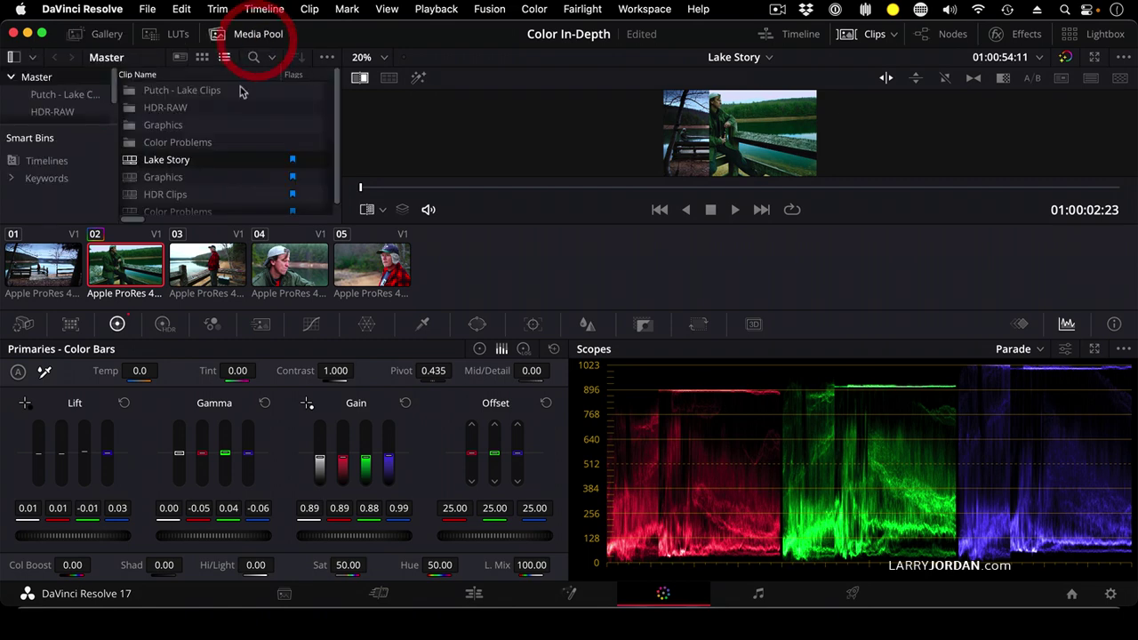
{"action": "left_click", "coordinate": [177, 211]}
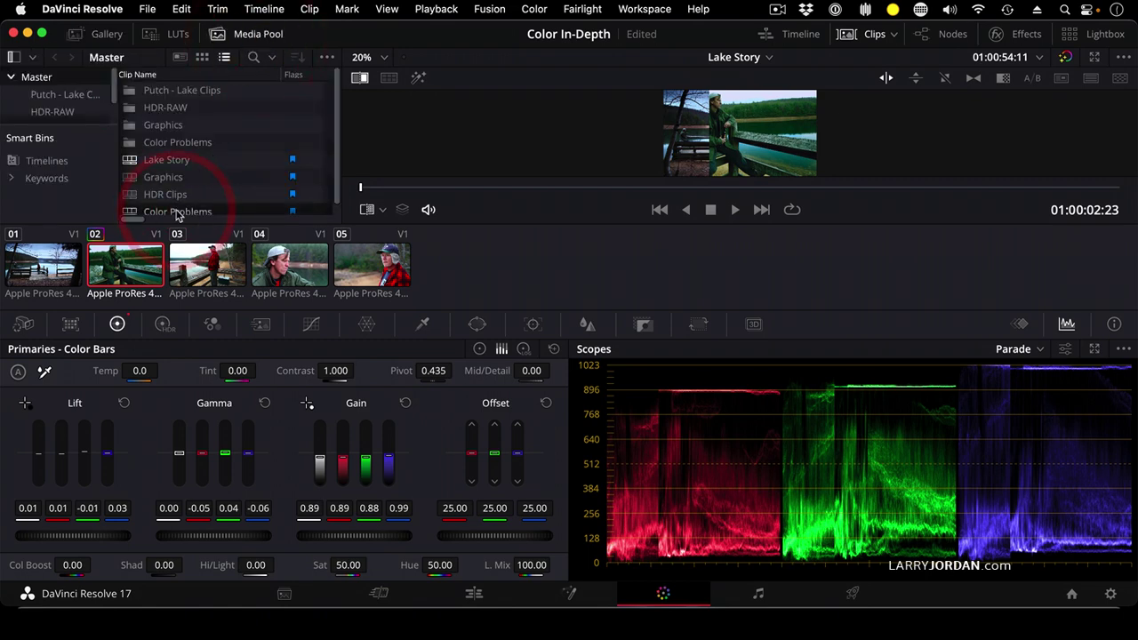
{"action": "double_click", "coordinate": [133, 211]}
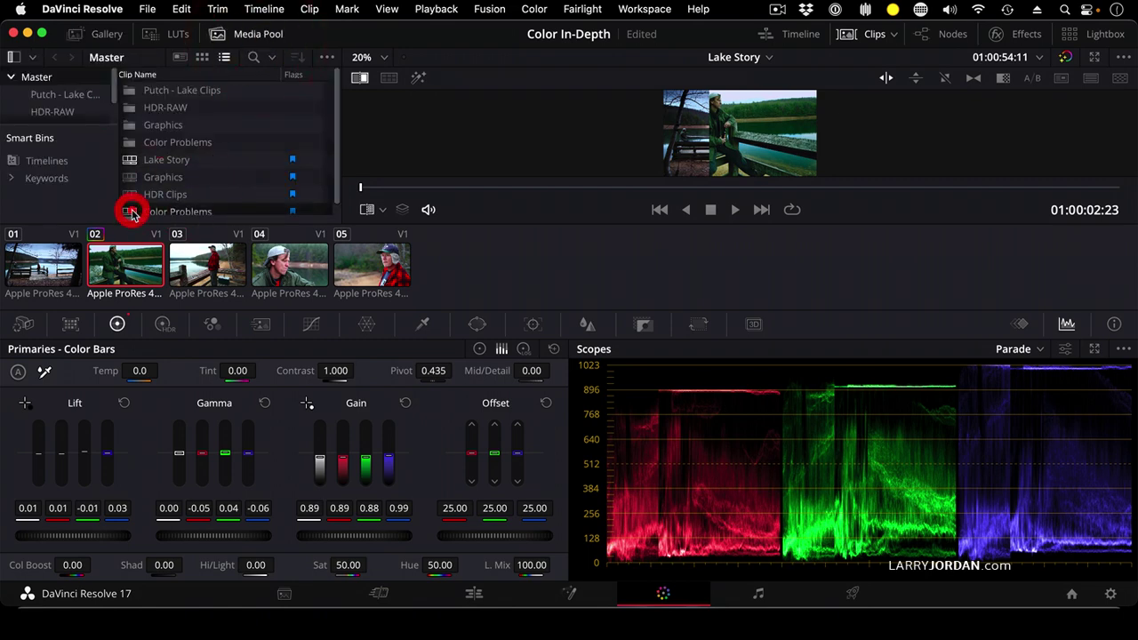
{"action": "left_click", "coordinate": [119, 260]}
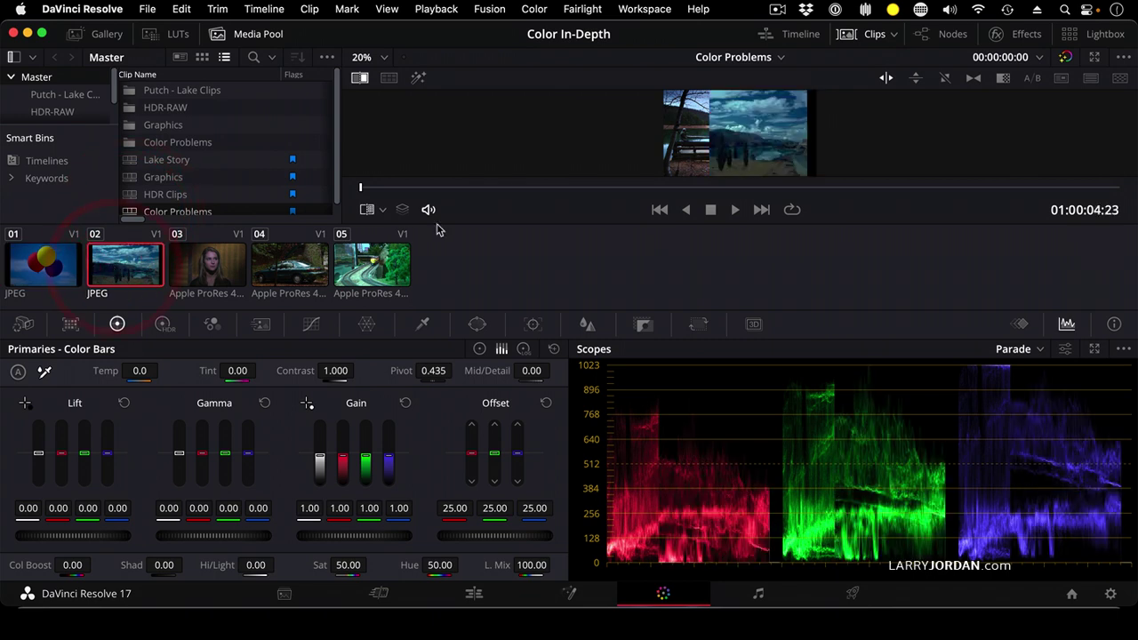
{"action": "left_click", "coordinate": [873, 34]}
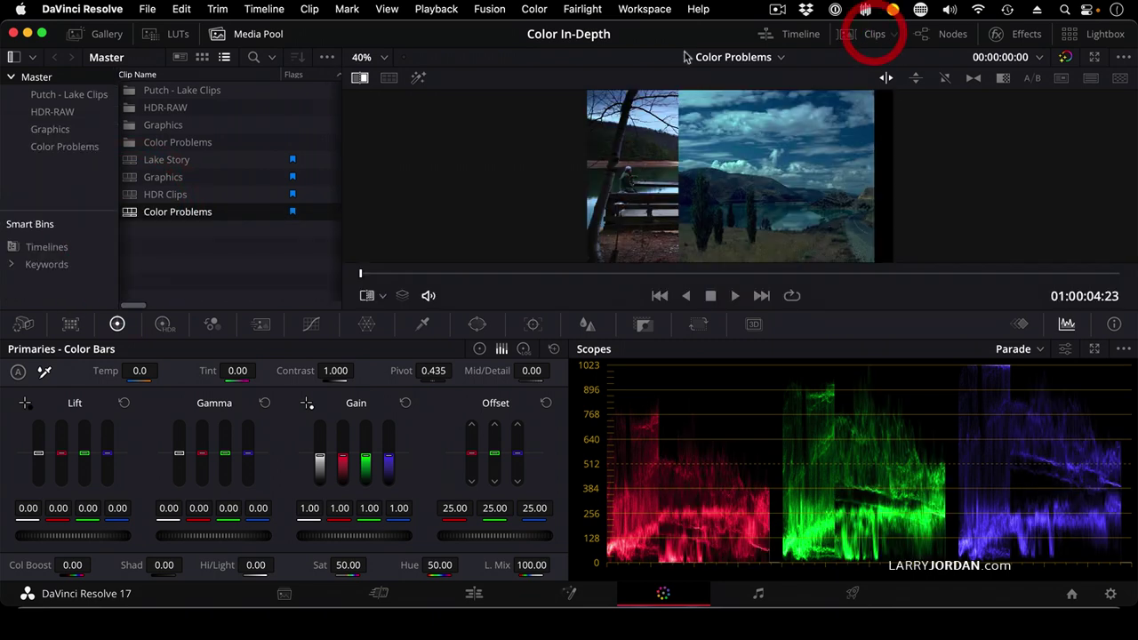
{"action": "left_click", "coordinate": [360, 77]}
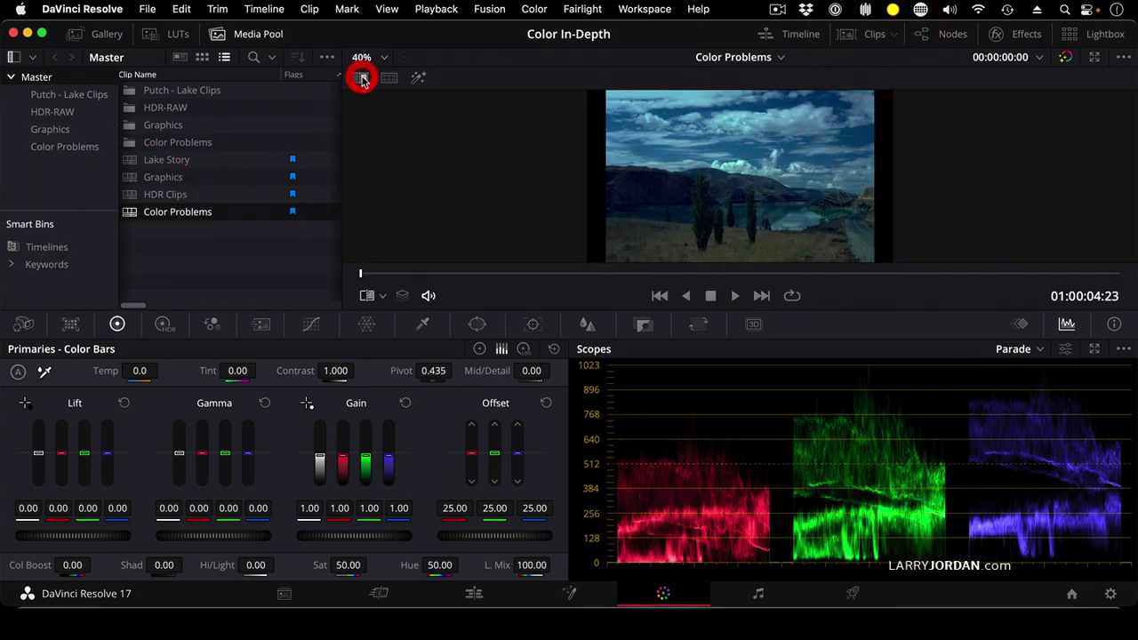
White-balance the lake clip from a neutral spot to Temp 1378.7, Tint 67.73, and grab a still
{"action": "left_click", "coordinate": [44, 373]}
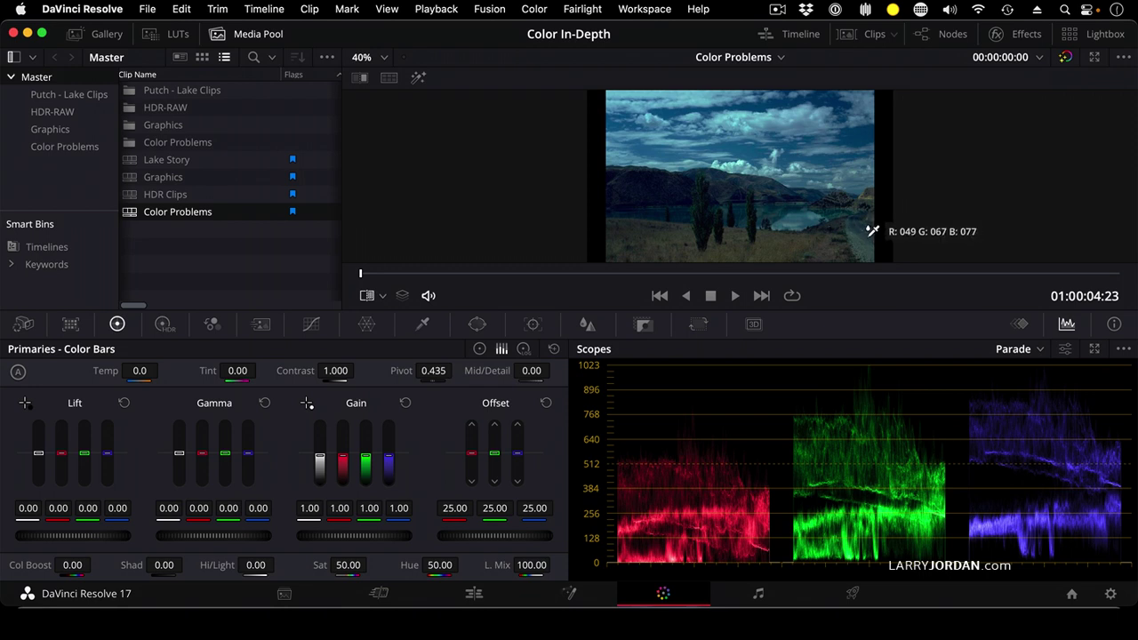
{"action": "left_click", "coordinate": [868, 238]}
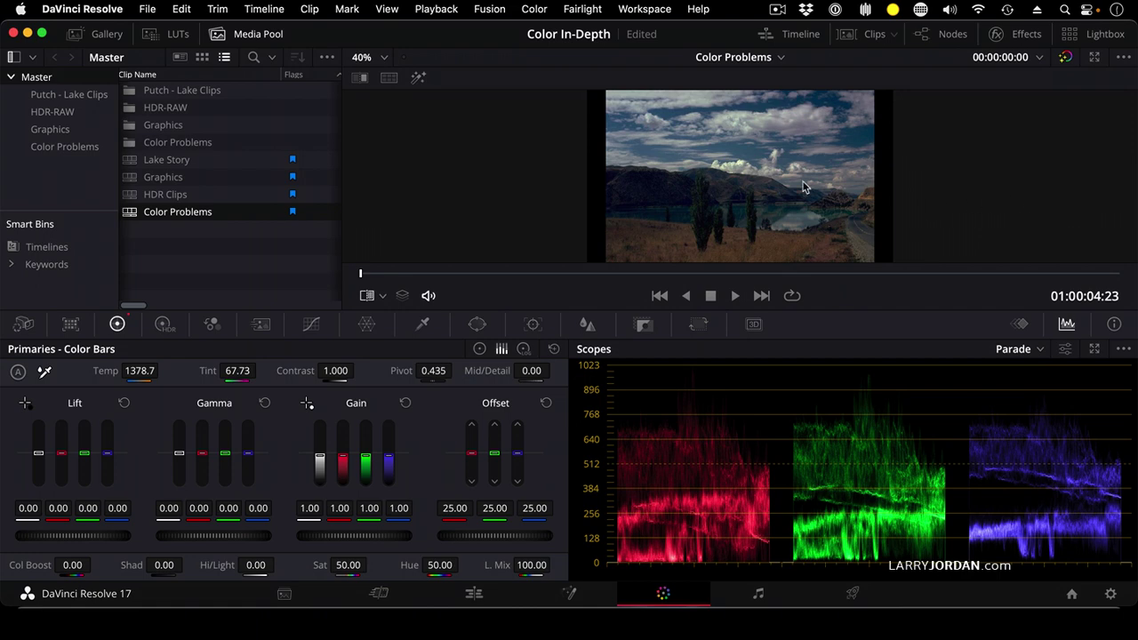
{"action": "right_click", "coordinate": [766, 162]}
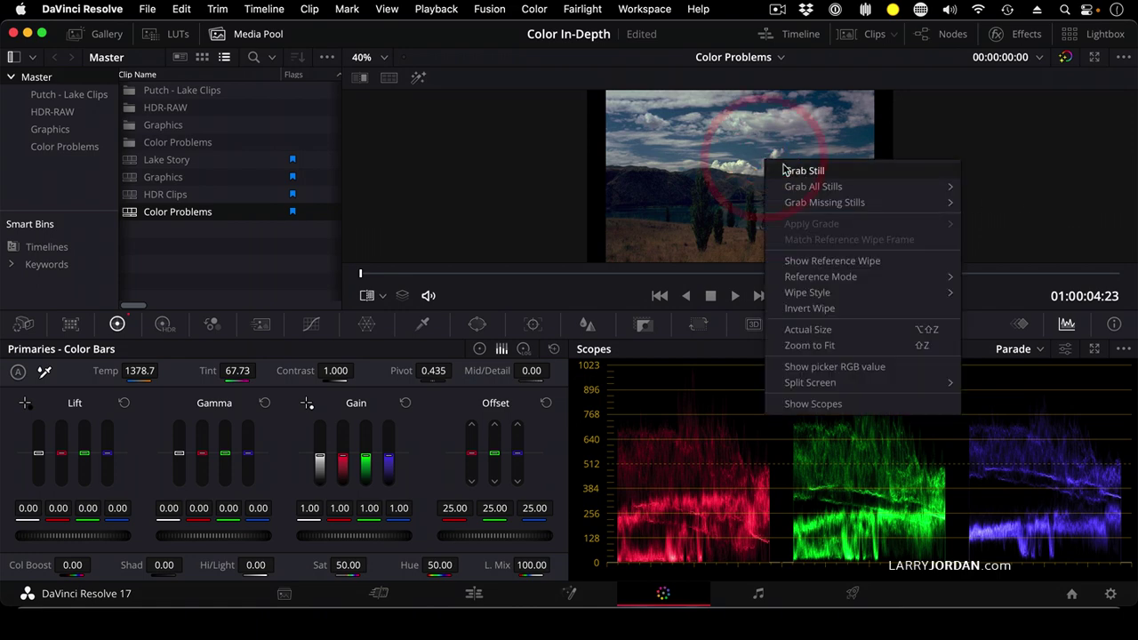
{"action": "key", "text": "Escape"}
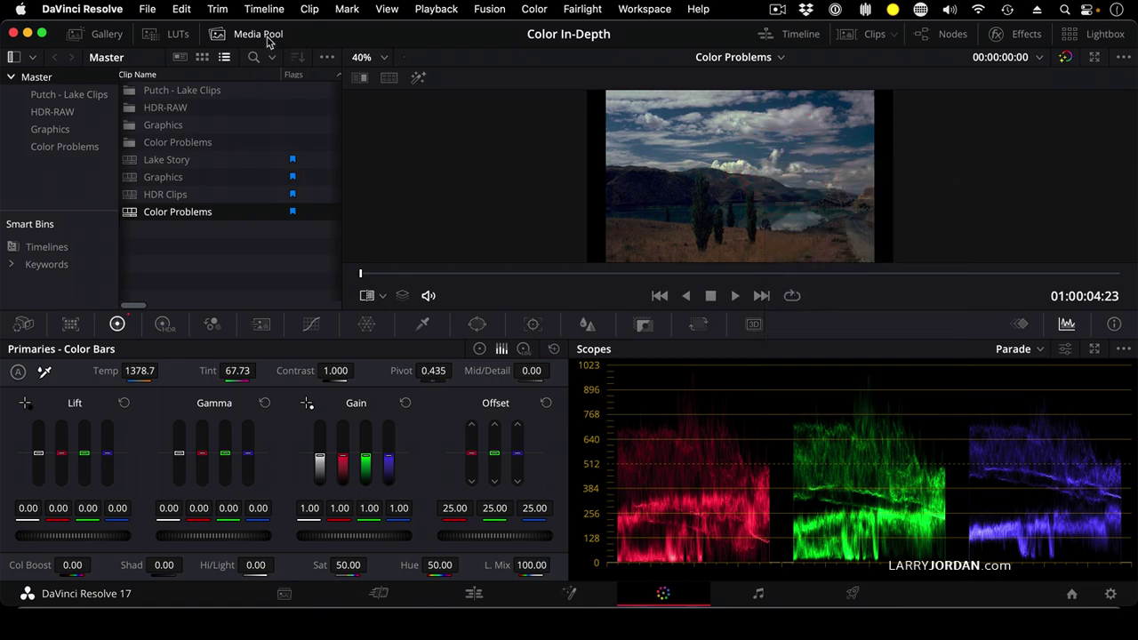
Show the Gallery with still 1.2.1 and toggle the grade bypass to compare before and after
{"action": "left_click", "coordinate": [263, 35]}
{"action": "left_click", "coordinate": [113, 36]}
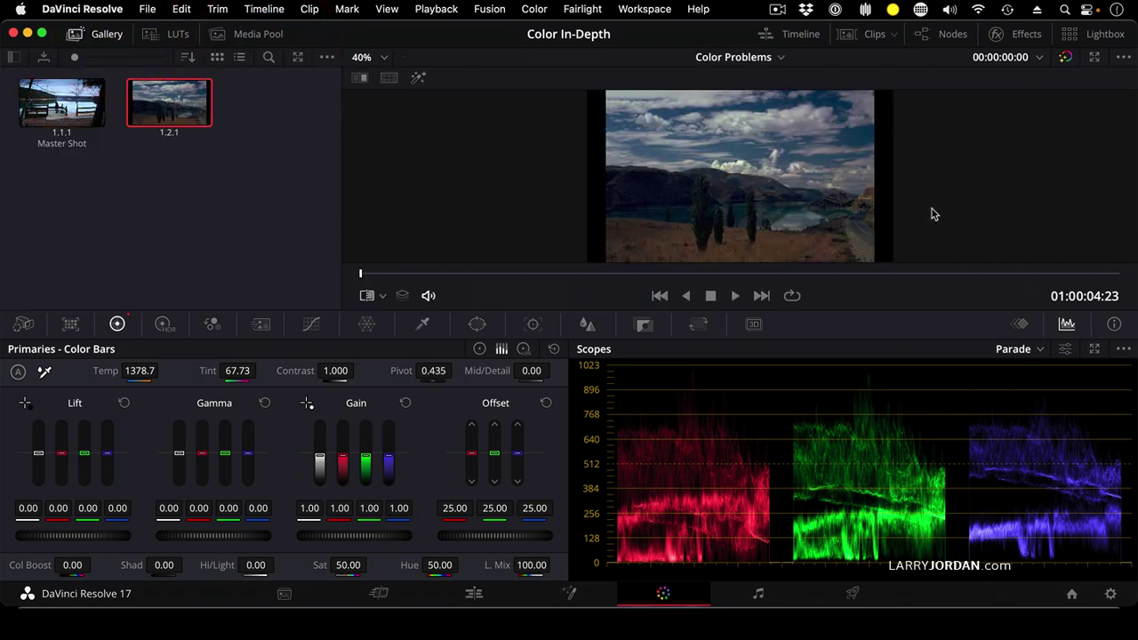
{"action": "key", "text": "shift+d"}
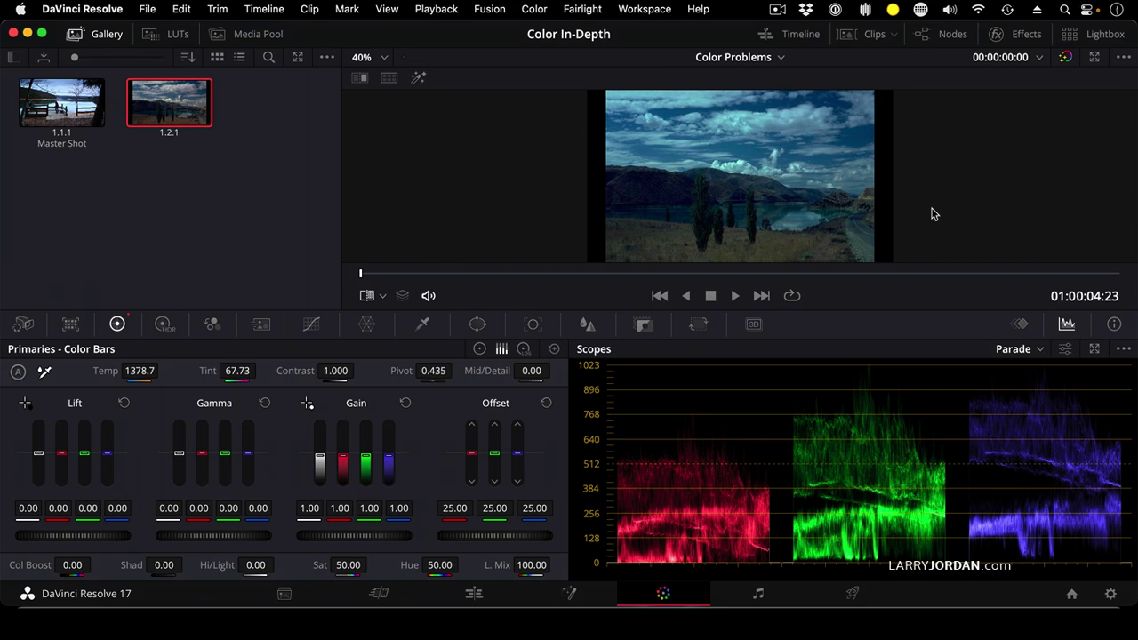
{"action": "key", "text": "shift+d"}
{"action": "key", "text": "shift+d"}
{"action": "key", "text": "shift+d"}
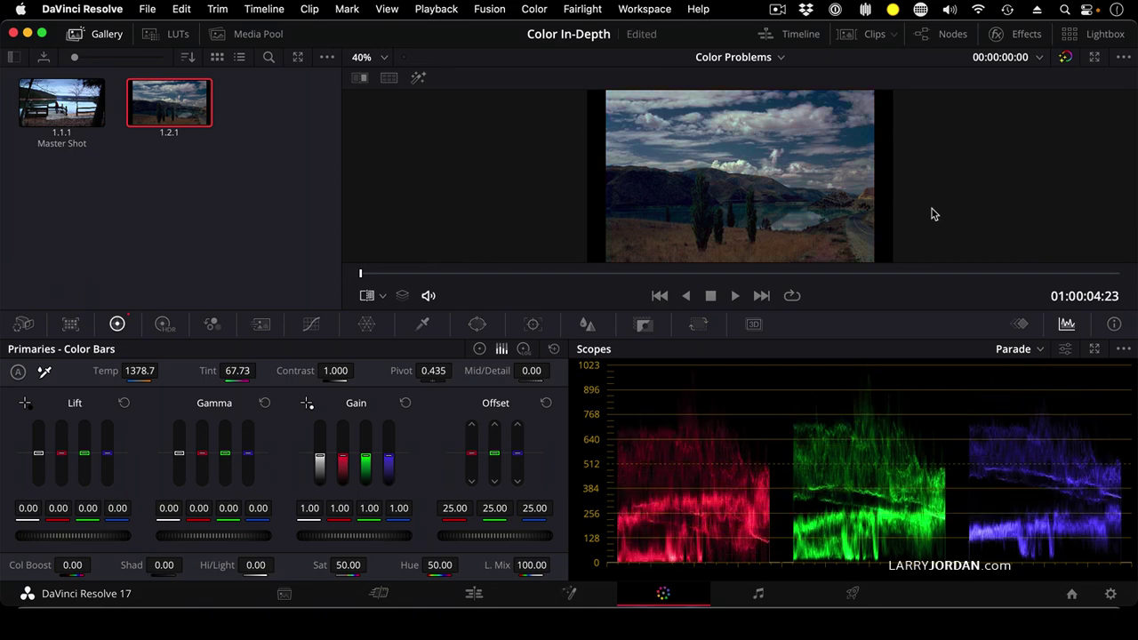
{"action": "key", "text": "shift+d"}
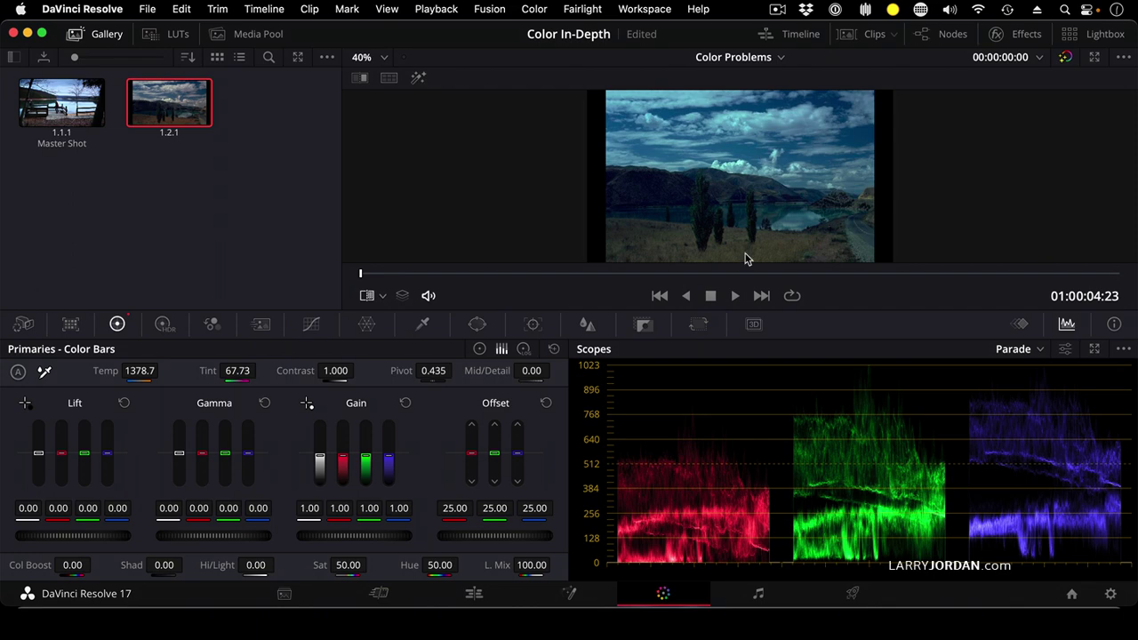
Compare the scope as Waveform, return to RGB Parade, and reset Temp and Tint to 0
{"action": "left_click", "coordinate": [1009, 349]}
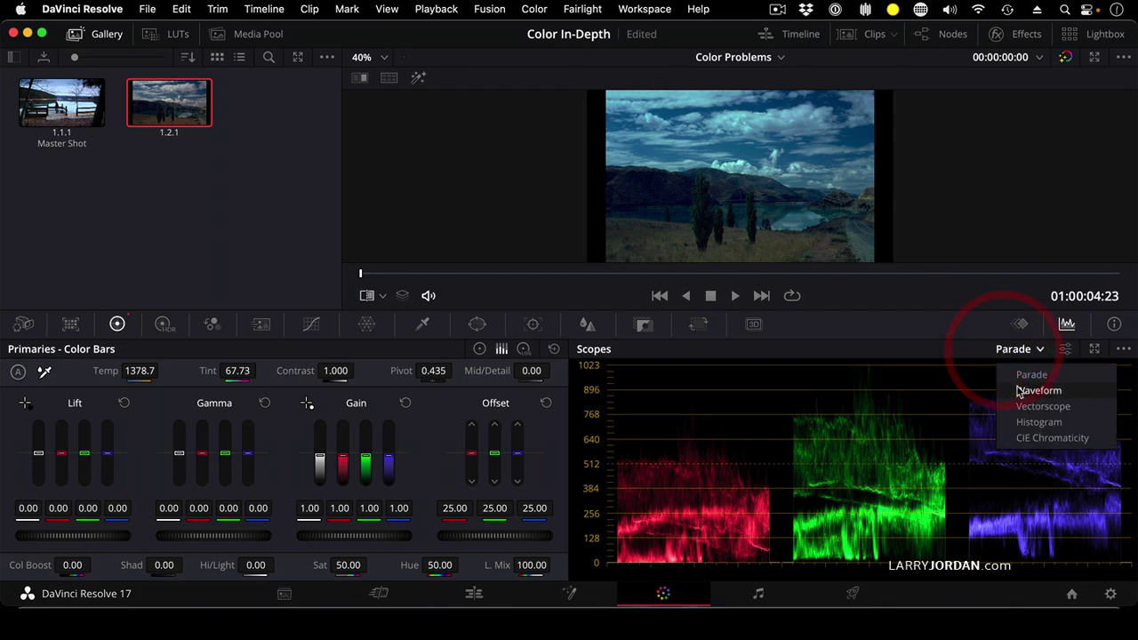
{"action": "left_click", "coordinate": [1015, 387]}
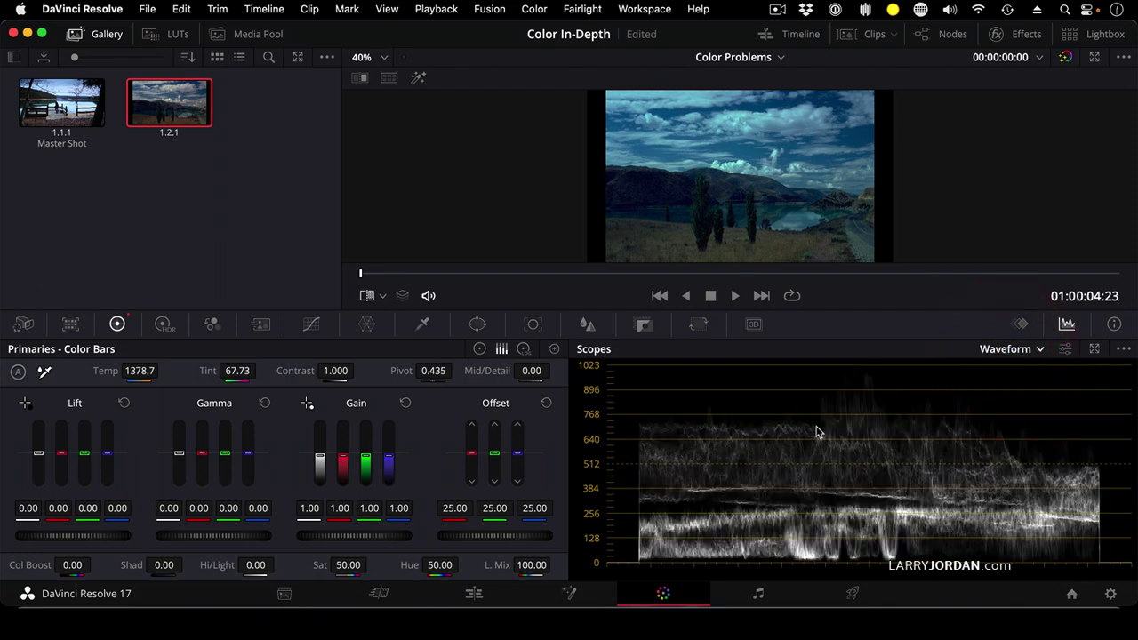
{"action": "left_click", "coordinate": [1016, 349]}
{"action": "left_click", "coordinate": [1013, 372]}
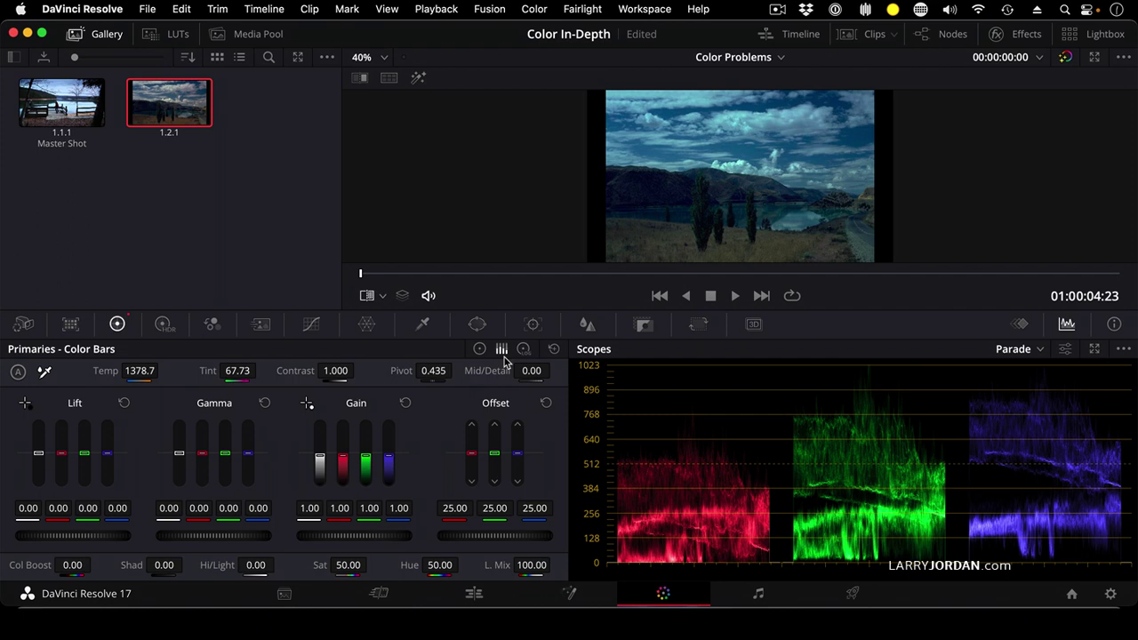
{"action": "left_click", "coordinate": [553, 348]}
Bring blue Gain to 1.11 and set Luma Mix from 100 to 0.00
{"action": "left_click_drag", "start_coordinate": [388, 466], "coordinate": [388, 456]}
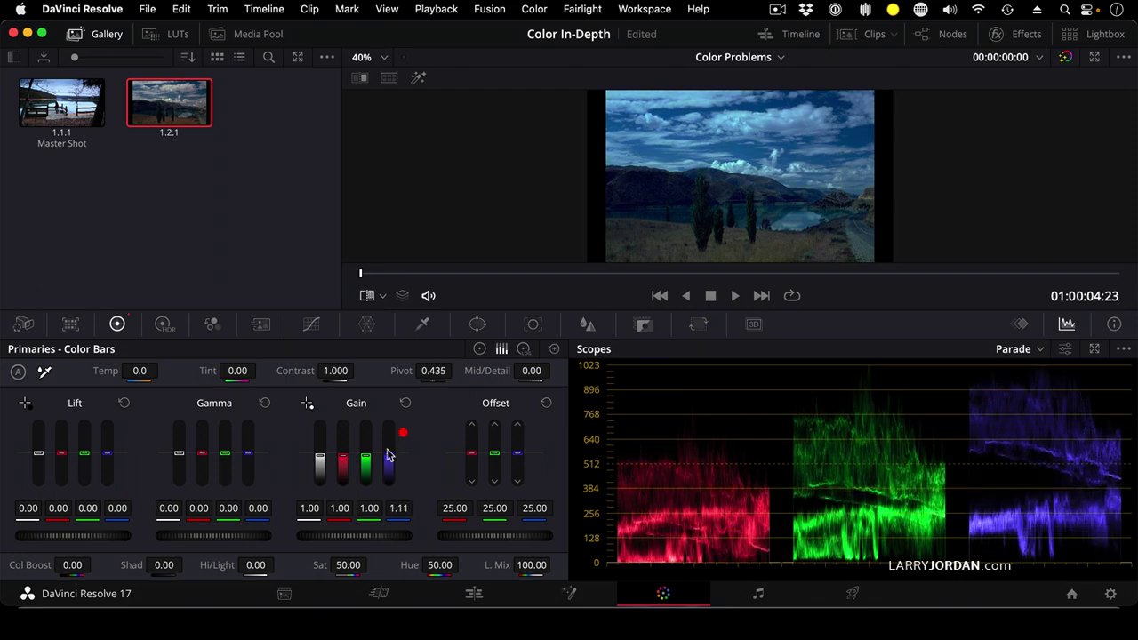
{"action": "left_click", "coordinate": [532, 565]}
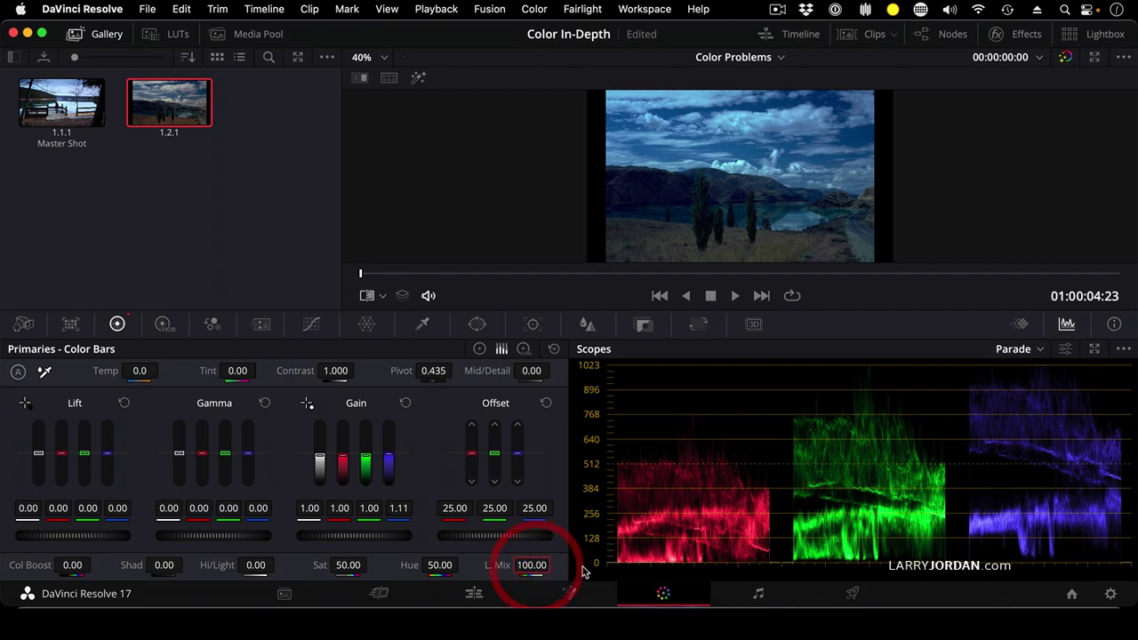
{"action": "type", "text": "0"}
{"action": "key", "text": "Return"}
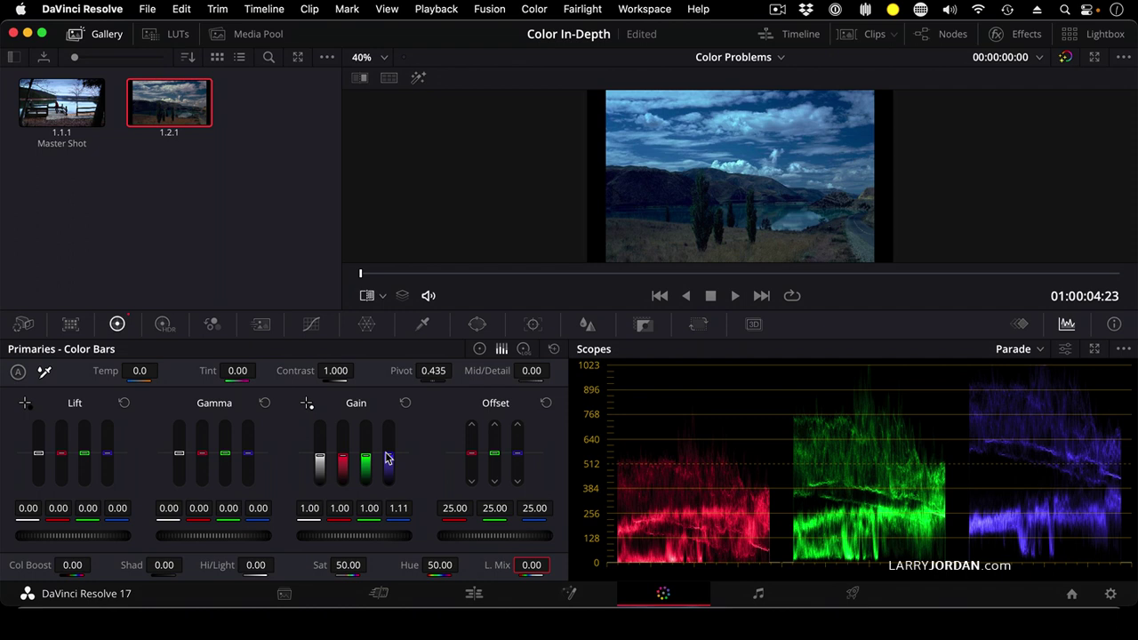
Balance the Gain bars to red 1.55, green 1.13 and blue 1.05 to level the parade
{"action": "mouse_move", "coordinate": [387, 458]}
{"action": "left_mouse_down"}
{"action": "mouse_move", "coordinate": [387, 473]}
{"action": "mouse_move", "coordinate": [388, 459]}
{"action": "mouse_move", "coordinate": [341, 459]}
{"action": "mouse_move", "coordinate": [340, 428]}
{"action": "left_mouse_up"}
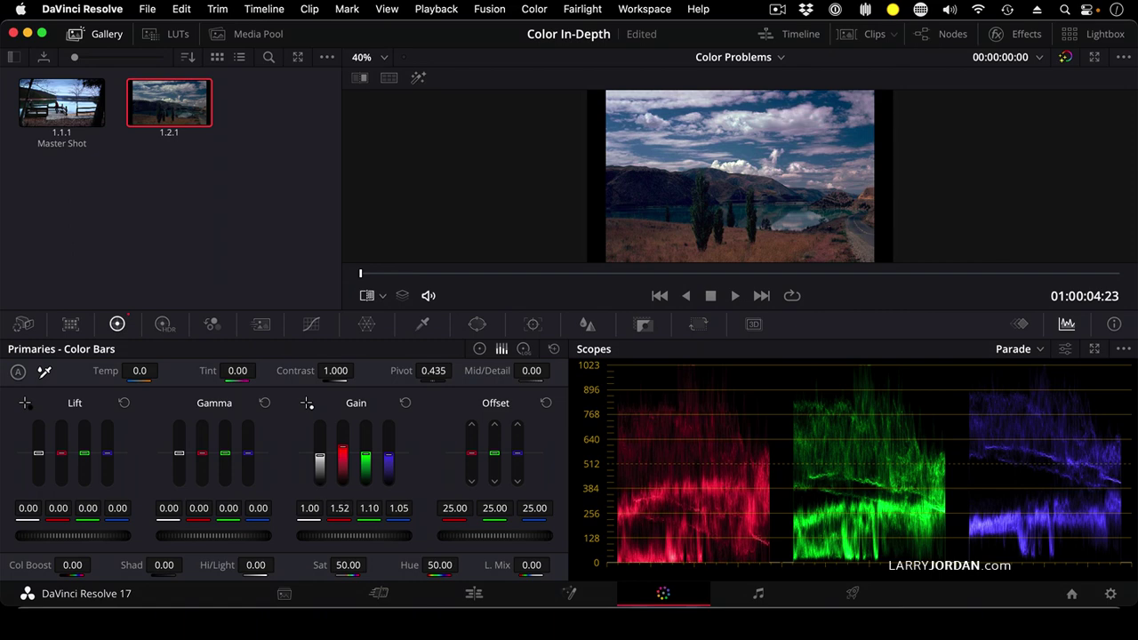
{"action": "left_click_drag", "start_coordinate": [341, 428], "coordinate": [341, 427]}
{"action": "left_click", "coordinate": [388, 451]}
{"action": "left_click_drag", "start_coordinate": [366, 457], "coordinate": [366, 450]}
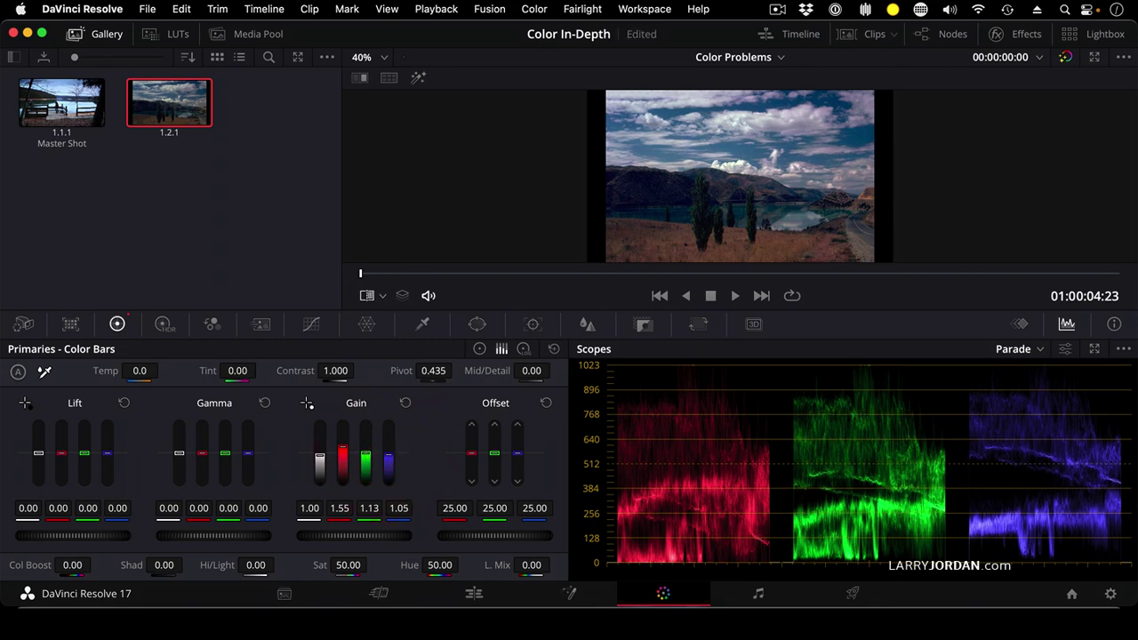
Raise red Lift to 0.01 and fine-tune green Lift to balance the shadows
{"action": "left_click", "coordinate": [364, 457]}
{"action": "left_click_drag", "start_coordinate": [61, 454], "coordinate": [59, 452]}
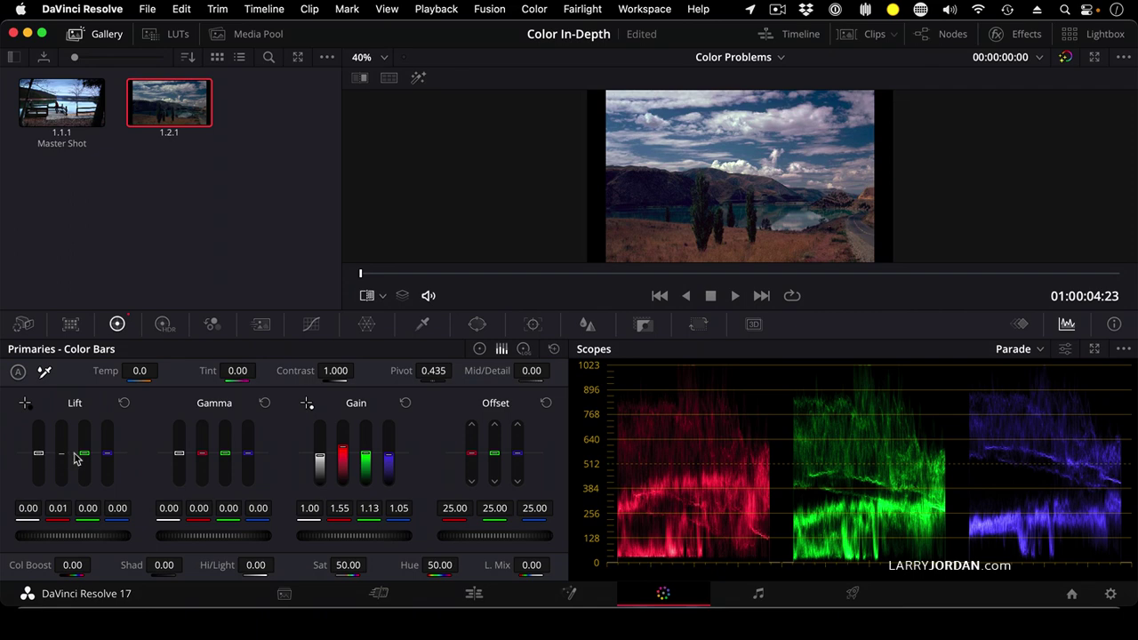
{"action": "left_click_drag", "start_coordinate": [86, 457], "coordinate": [107, 452]}
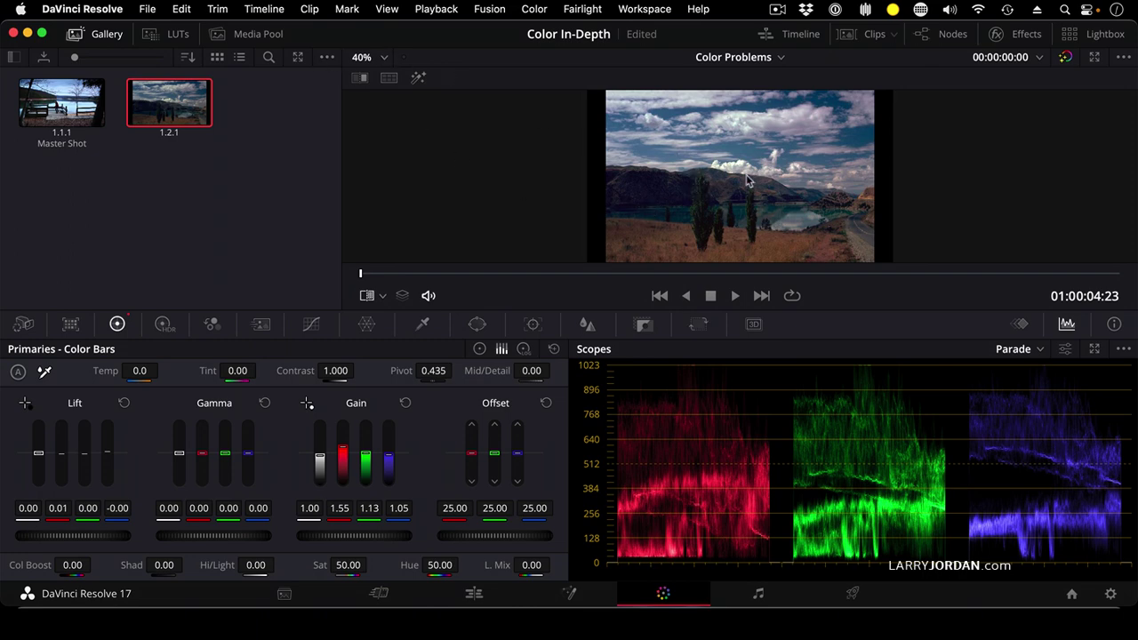
Show a luma Waveform scope, display primaries as color wheels, and nudge the master Lift wheel
{"action": "left_click", "coordinate": [1014, 350]}
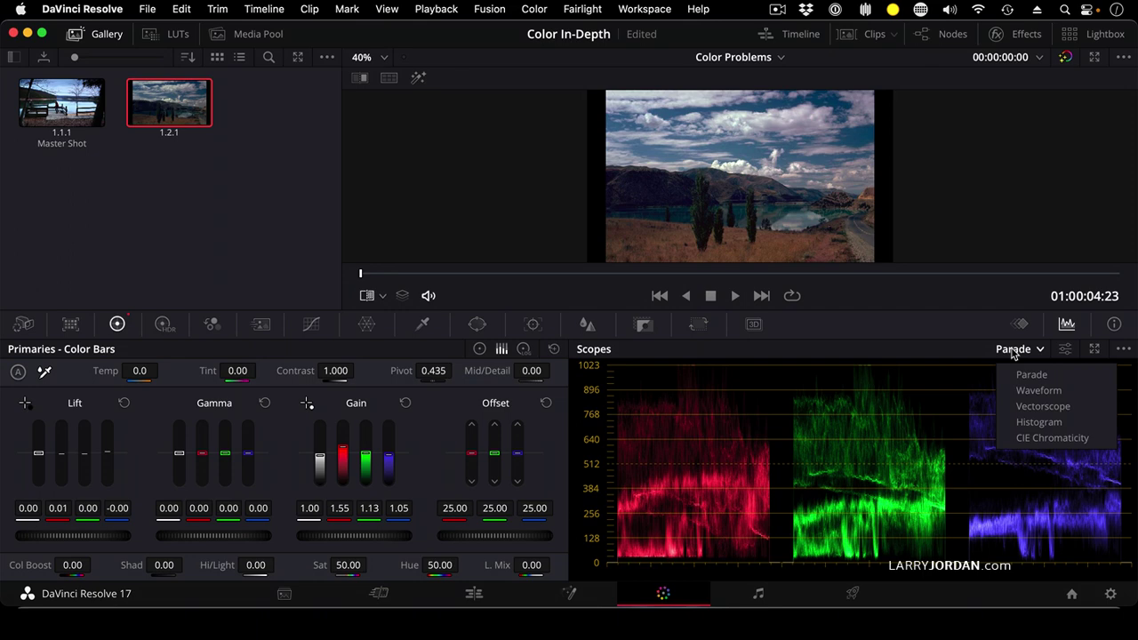
{"action": "left_click", "coordinate": [1036, 390]}
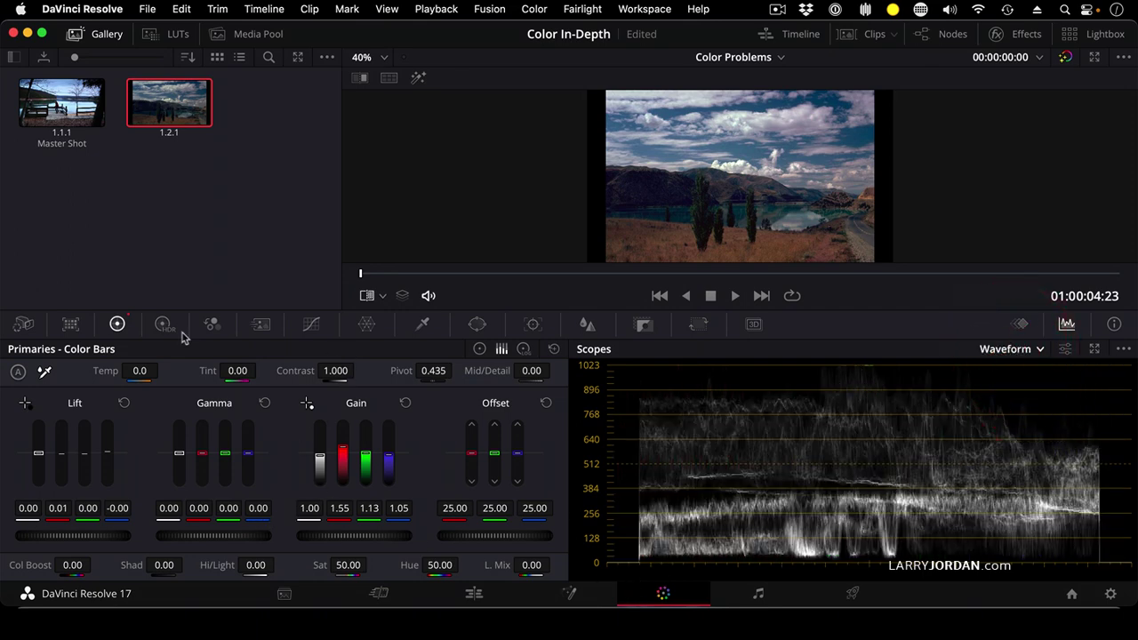
{"action": "left_click", "coordinate": [480, 349]}
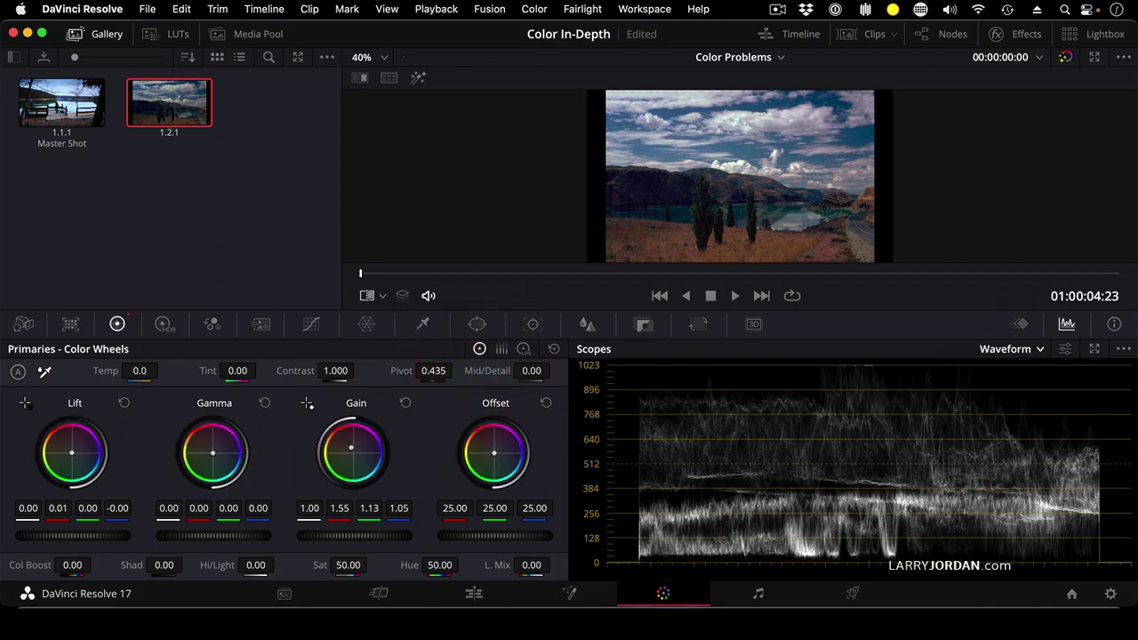
{"action": "left_click_drag", "start_coordinate": [73, 535], "coordinate": [71, 535]}
{"action": "left_click", "coordinate": [359, 79]}
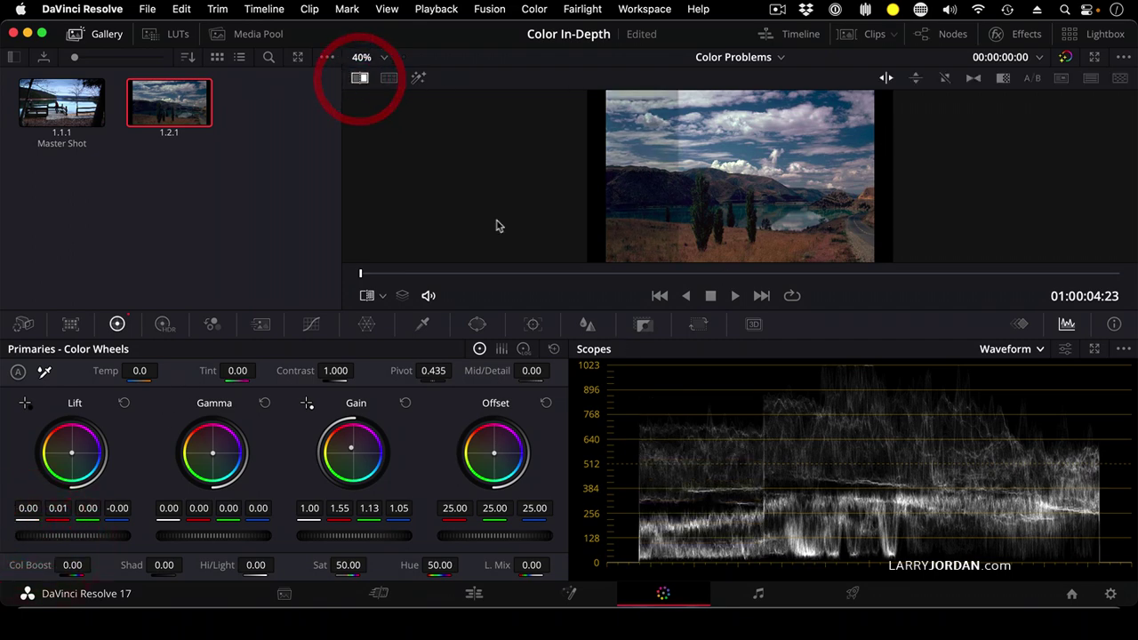
{"action": "left_click_drag", "start_coordinate": [677, 252], "coordinate": [736, 240]}
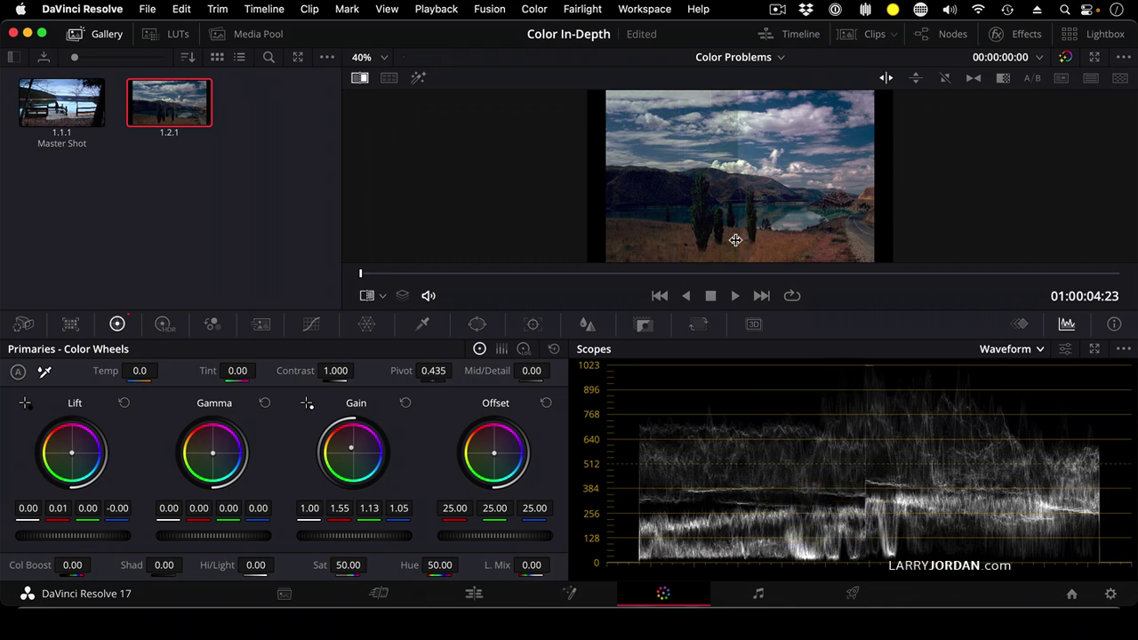
{"action": "left_click", "coordinate": [737, 241]}
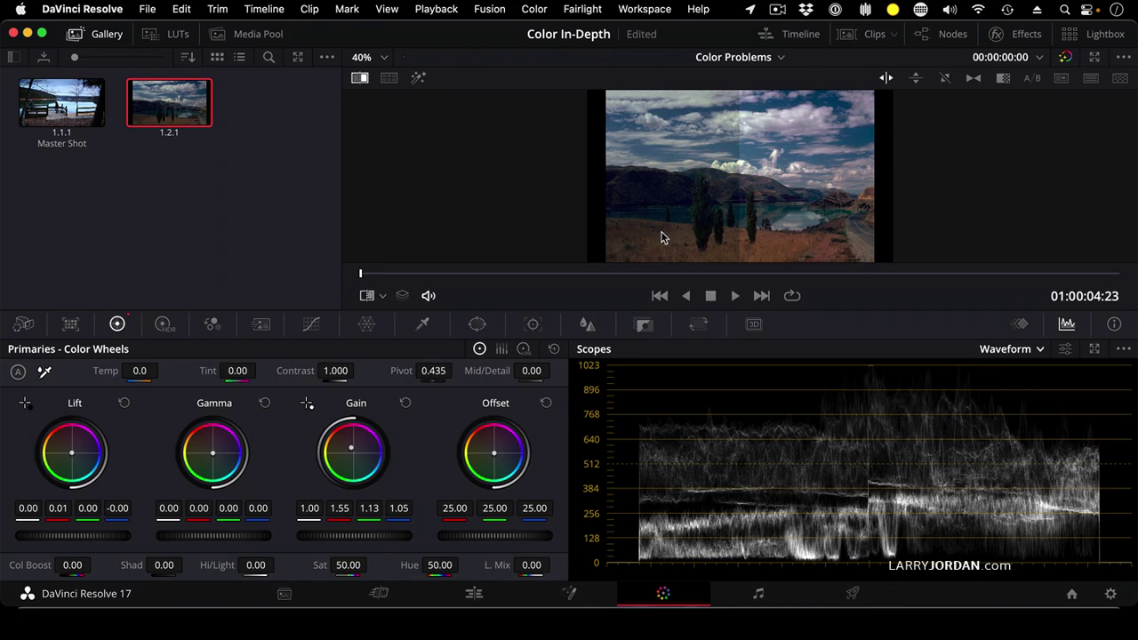
{"action": "key", "text": "super+w"}
{"action": "key", "text": "super+w"}
{"action": "key", "text": "super+w"}
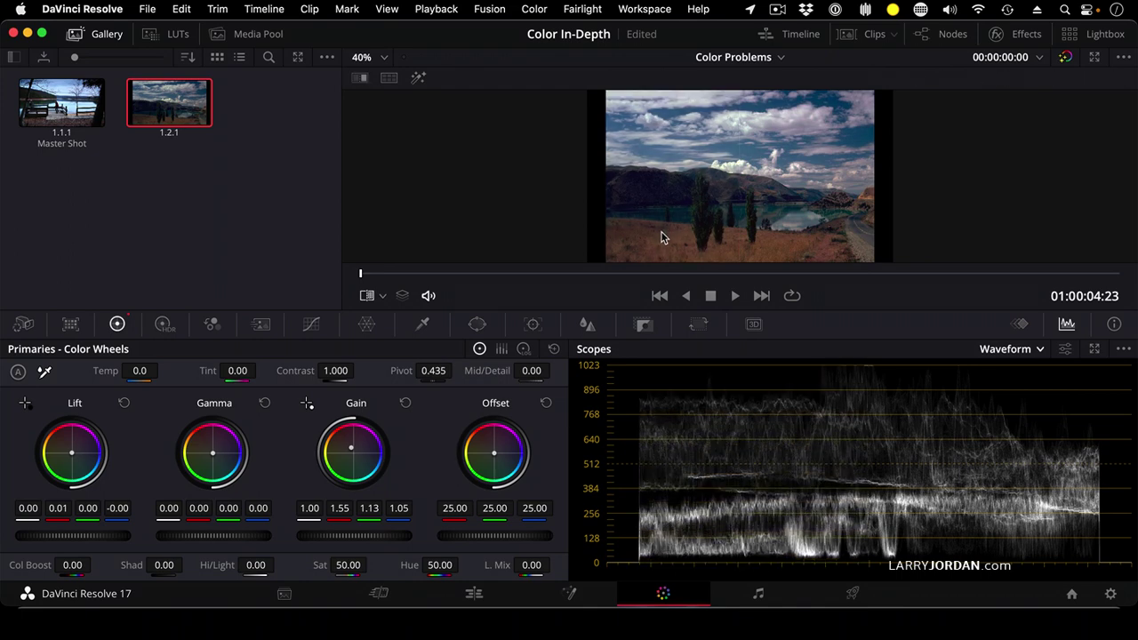